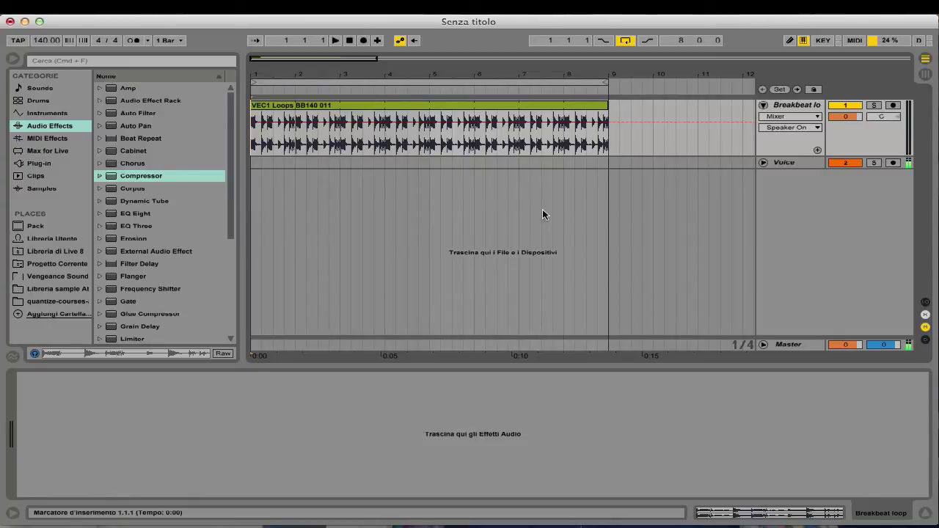
- Insert a new audio track below the Breakbeat loop track and name it Reverb
click(798, 105)
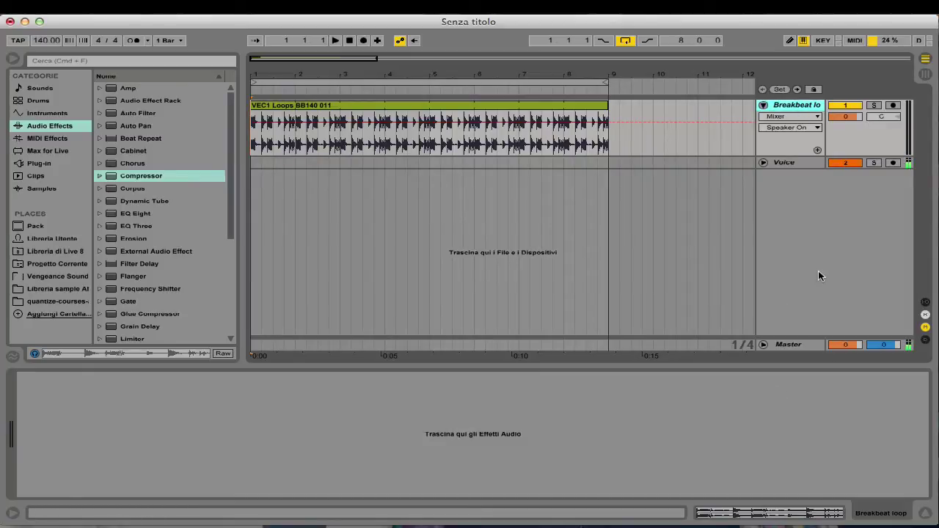
key(super+t)
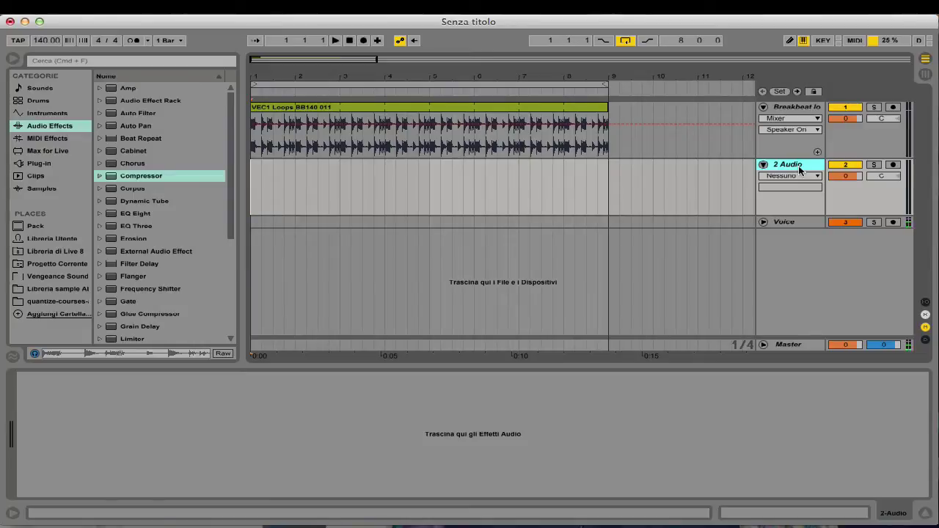
key(super+r)
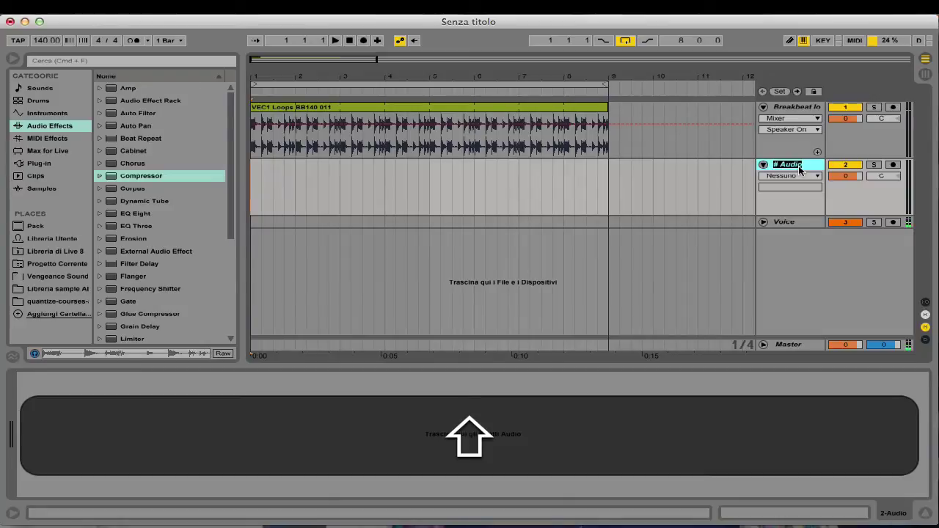
text(Reverb)
key(Return)
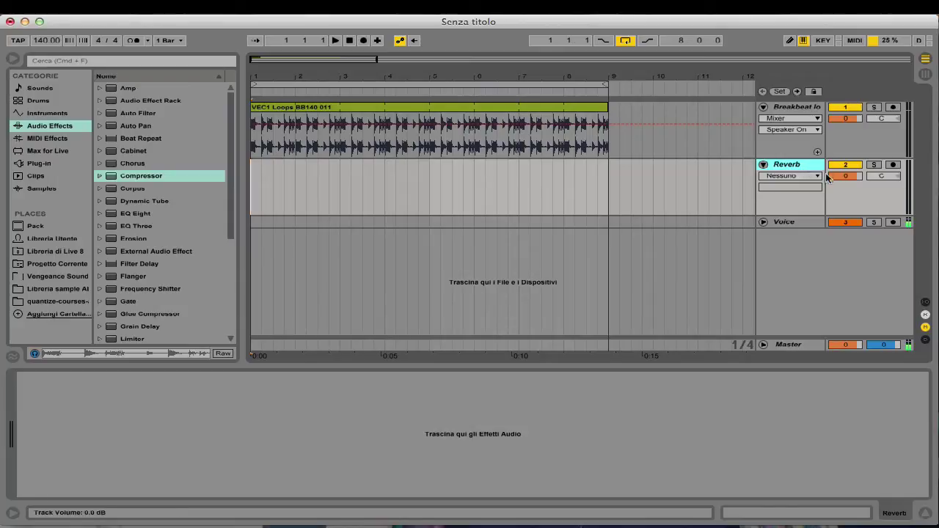
- Load the Reverb audio effect onto the Reverb track
scroll(154, 235, down, 5)
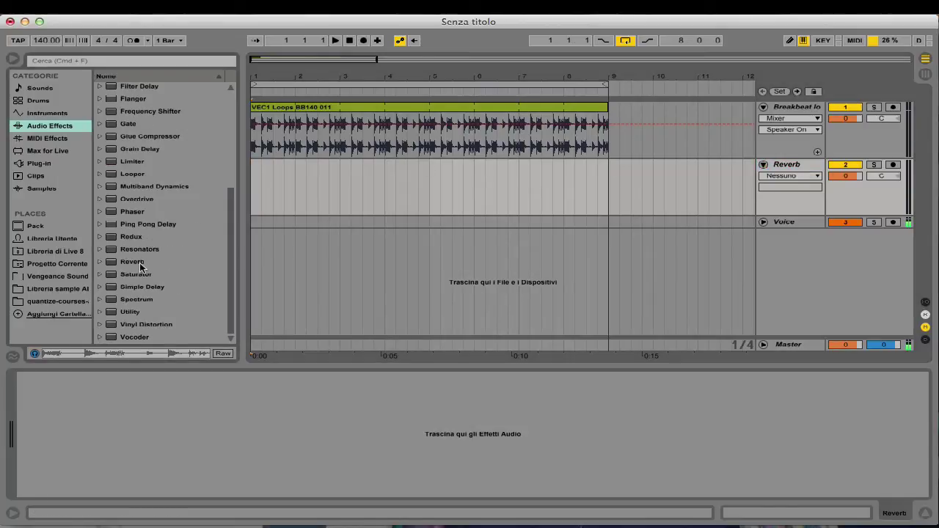
drag(148, 262, 320, 187)
click(319, 188)
- Route the Breakbeat loop track into the Reverb track as its audio input and set the Reverb track's monitoring to In
key(super+alt+b)
key(super+alt+i)
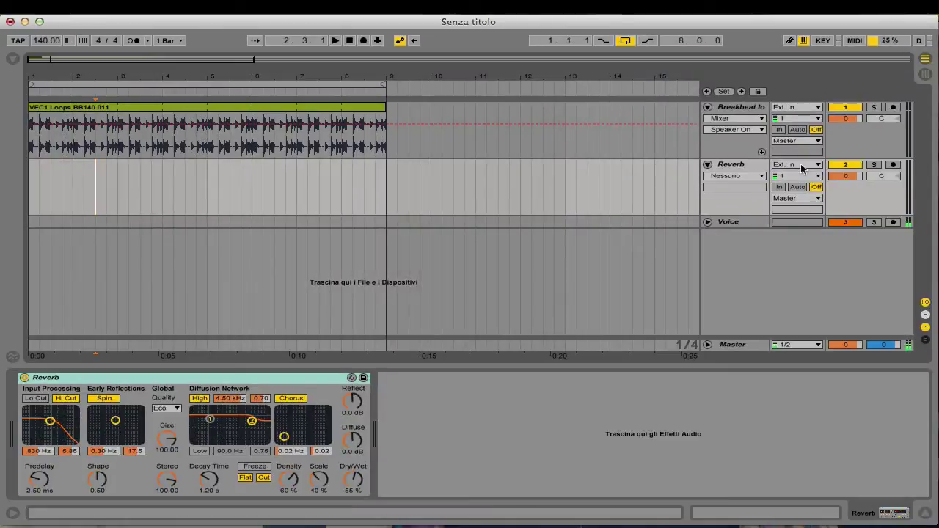
click(802, 168)
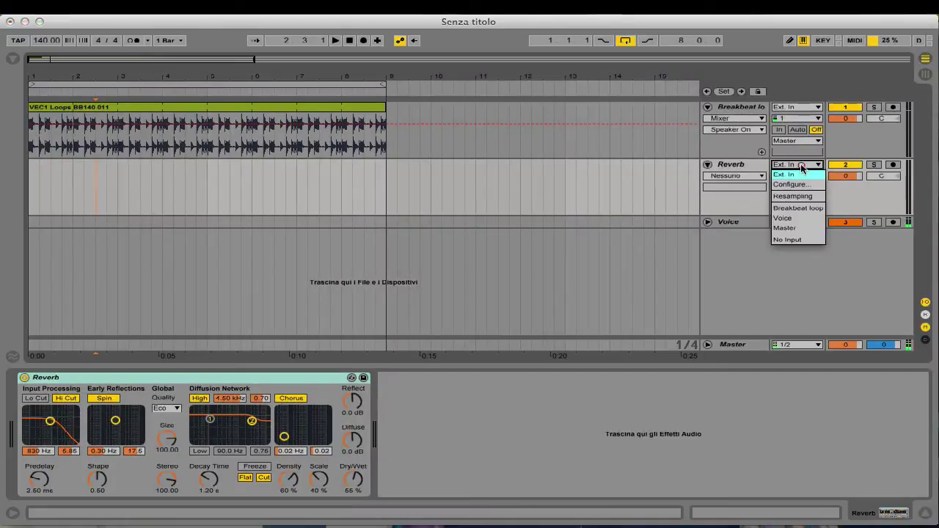
click(810, 211)
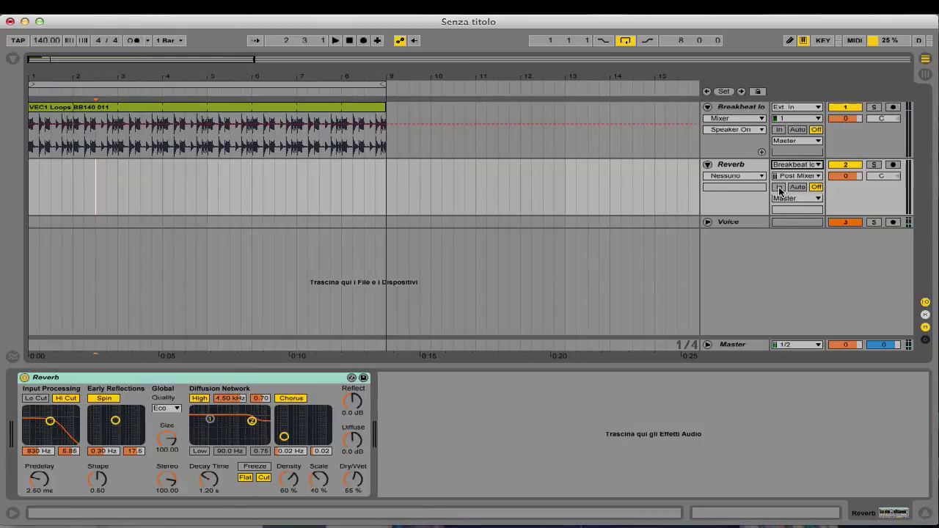
click(779, 187)
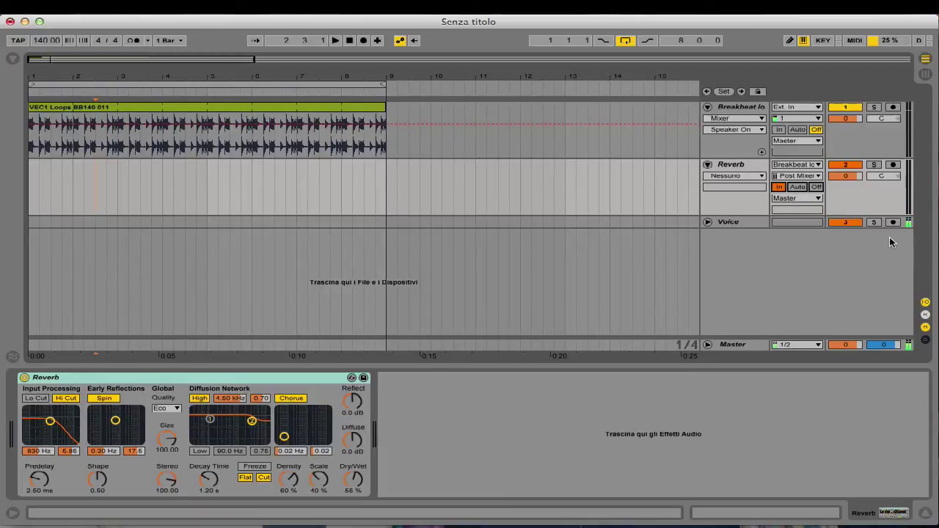
click(925, 302)
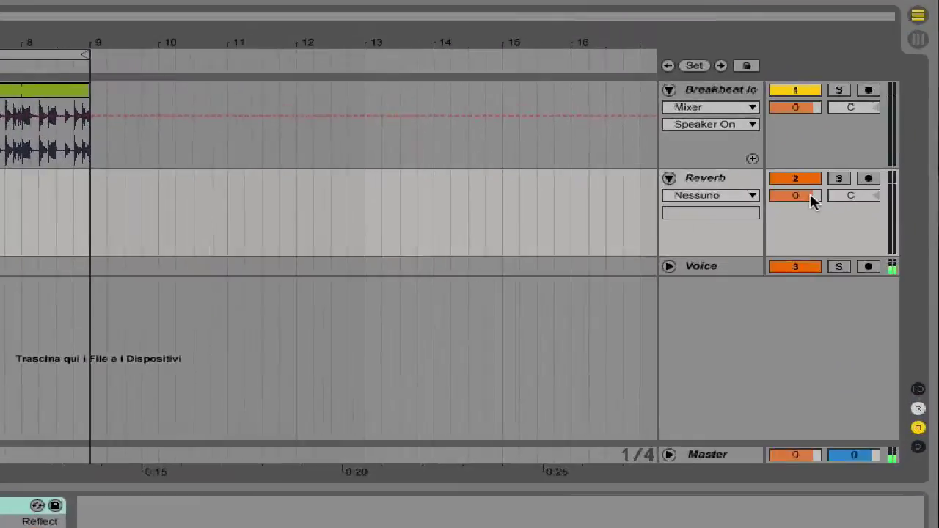
- Lower the Reverb track's volume to -19.2 dB
drag(860, 182, 860, 207)
drag(782, 235, 783, 247)
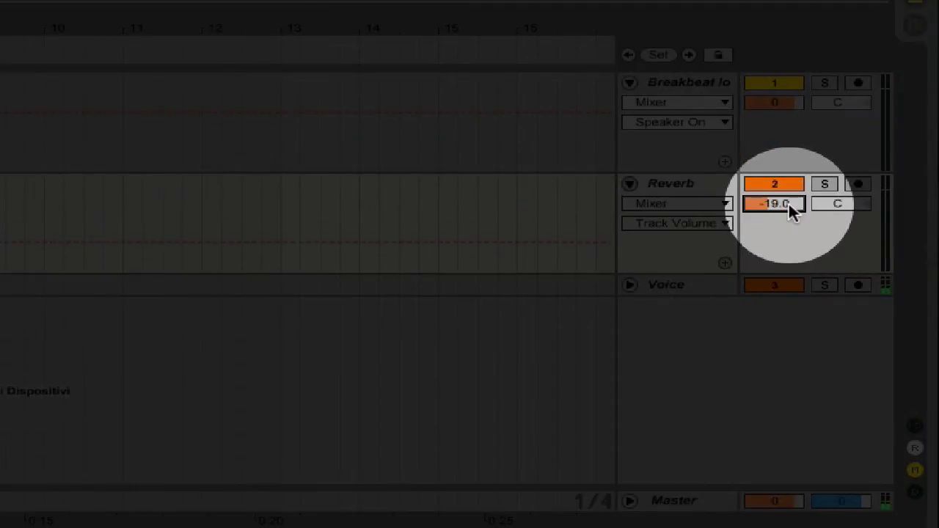
mouse_move(787, 200)
mouse_down()
mouse_move(788, 215)
mouse_move(788, 207)
mouse_up()
- Turn off Hi Cut, Spin, High, Chorus, Flat and Cut in the Reverb effect
click(71, 406)
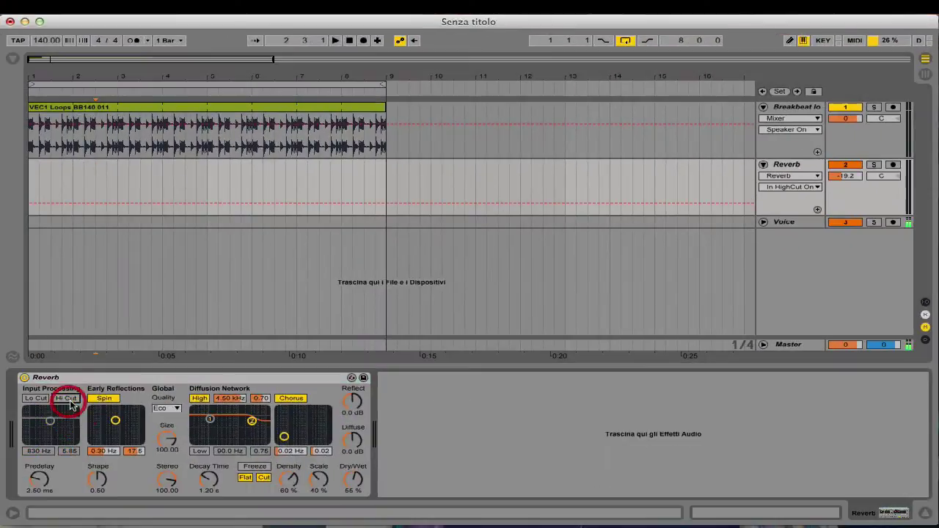
click(105, 397)
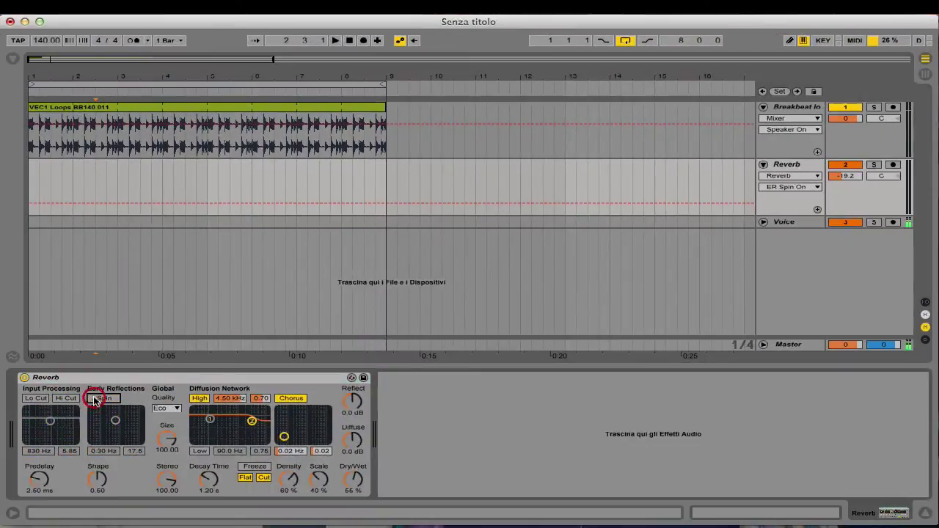
click(199, 398)
click(290, 397)
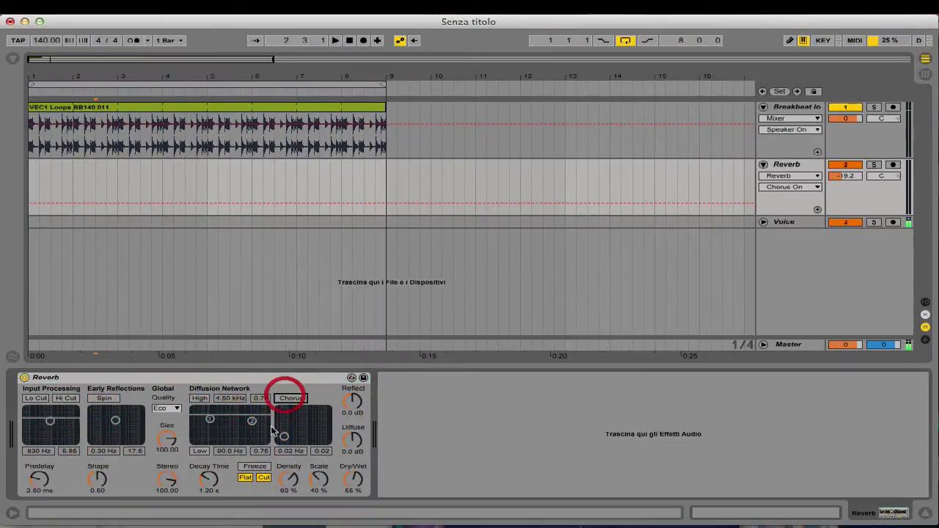
click(245, 477)
click(263, 477)
- Set the Reverb effect's quality to High, Decay Time to 2.76 s and Dry/Wet to 62%
click(163, 407)
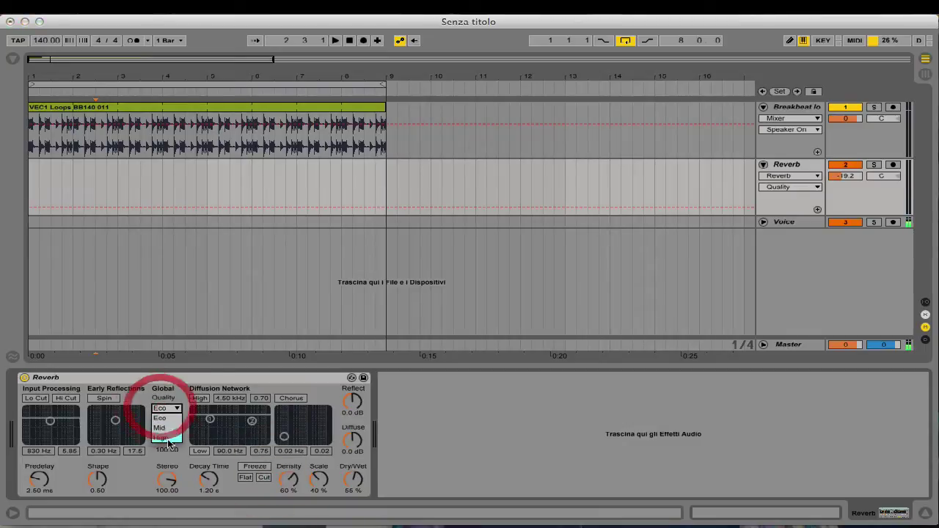
click(168, 428)
click(209, 479)
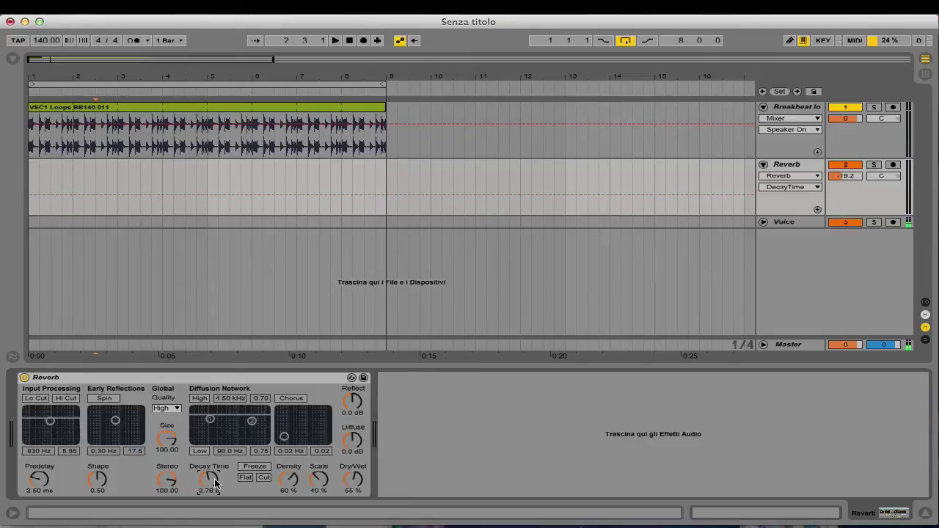
click(352, 480)
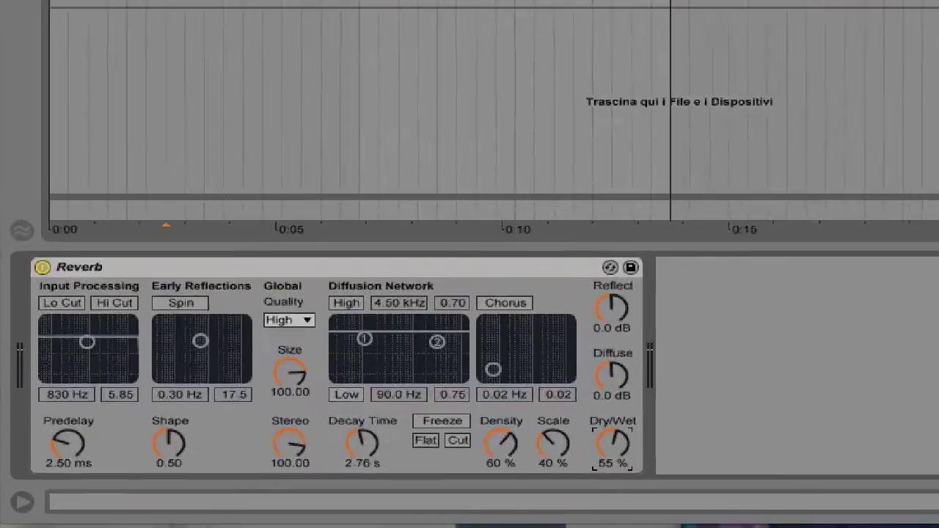
drag(613, 443, 612, 437)
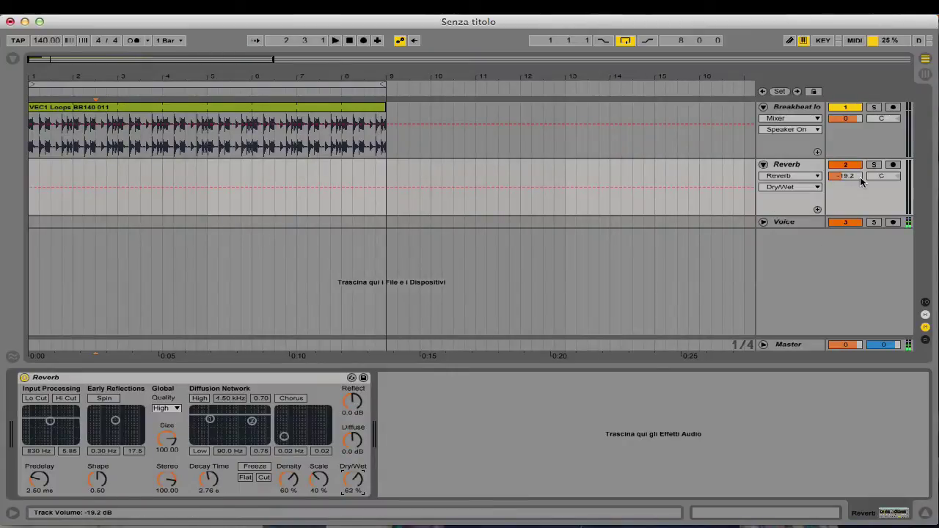
- Try different balances of the Reverb track's volume and Dry/Wet, ending at -10.2 dB and 64%
mouse_move(844, 177)
mouse_down()
mouse_move(845, 167)
mouse_move(845, 178)
mouse_up()
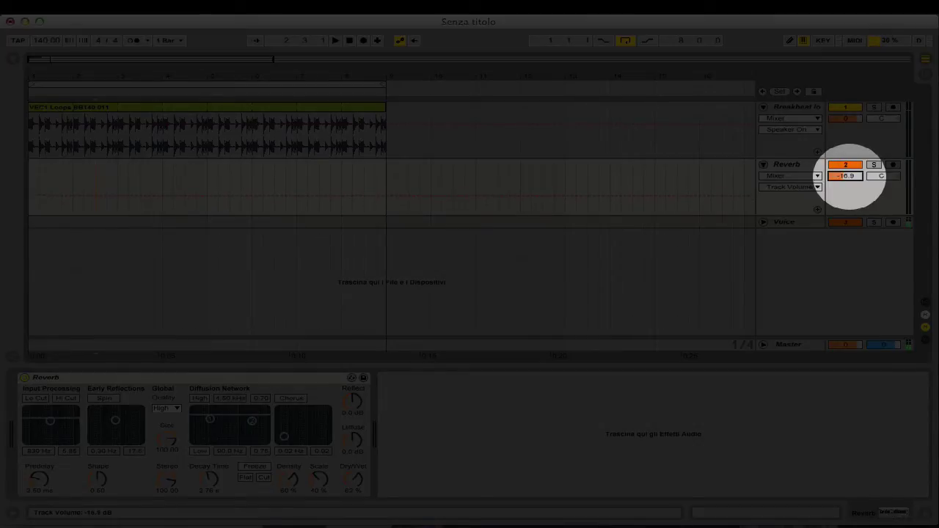
drag(844, 176, 845, 178)
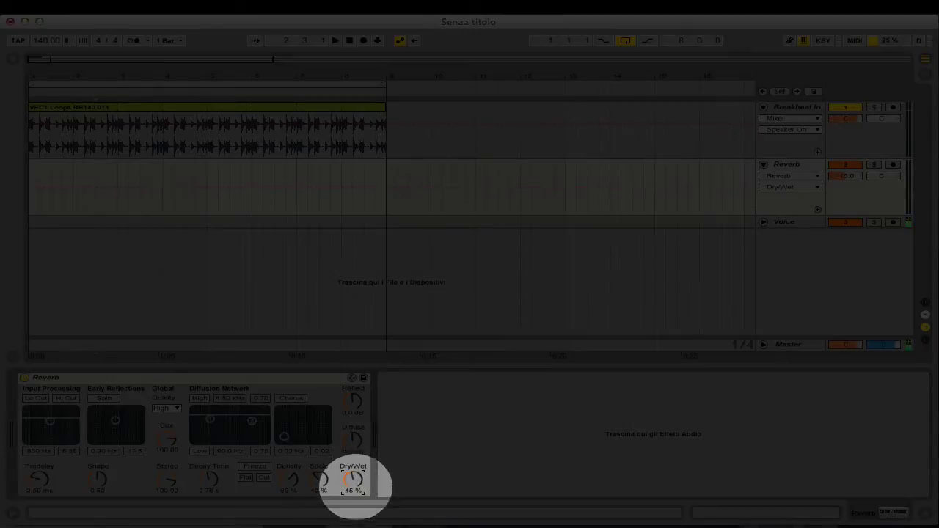
drag(353, 479, 353, 478)
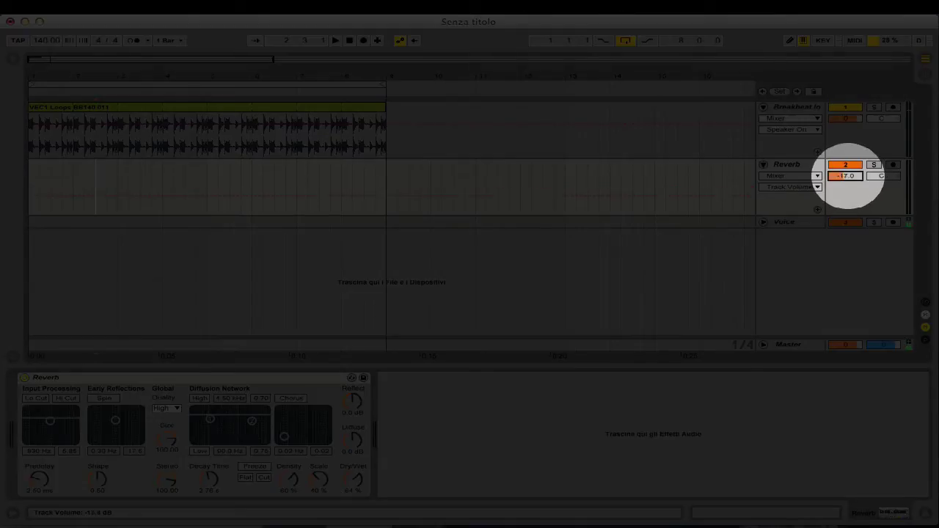
drag(849, 176, 849, 179)
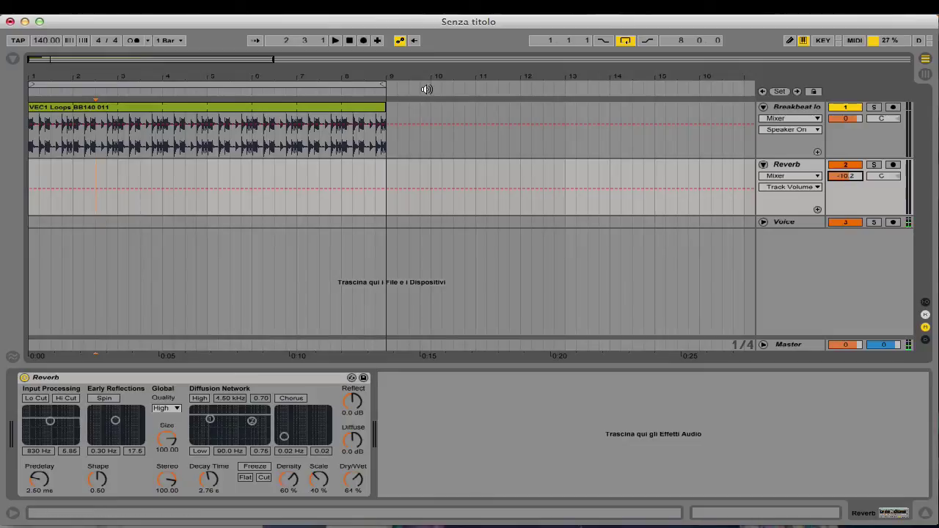
- Lower the Reverb track's volume to -inf and play the breakbeat loop to hear it dry
drag(829, 212, 829, 249)
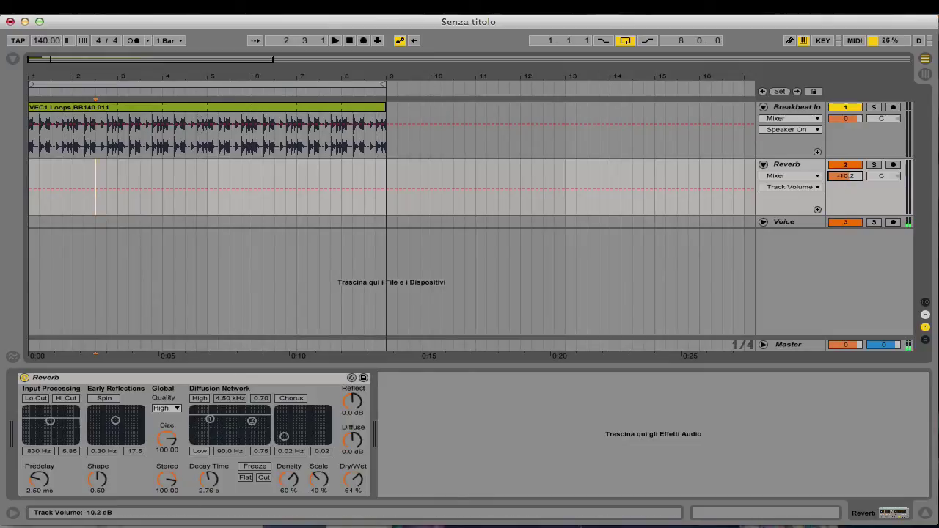
click(53, 108)
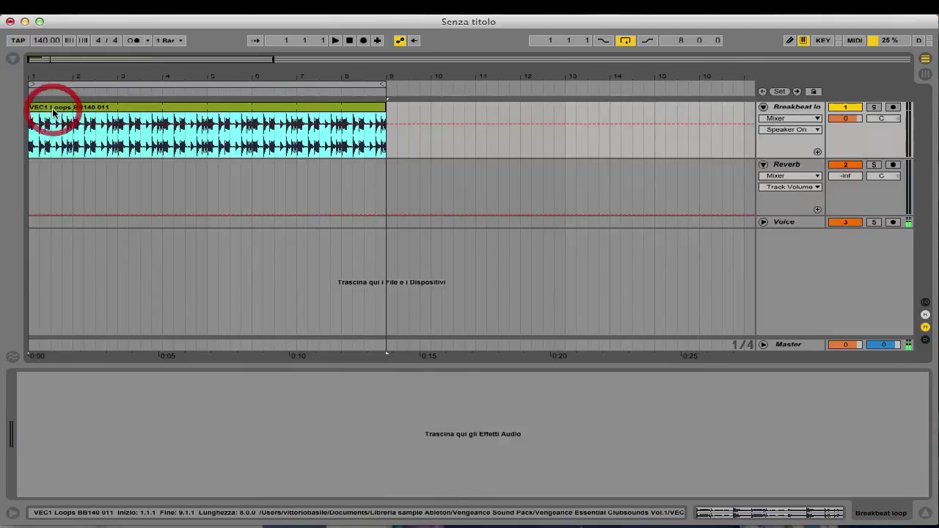
key(space)
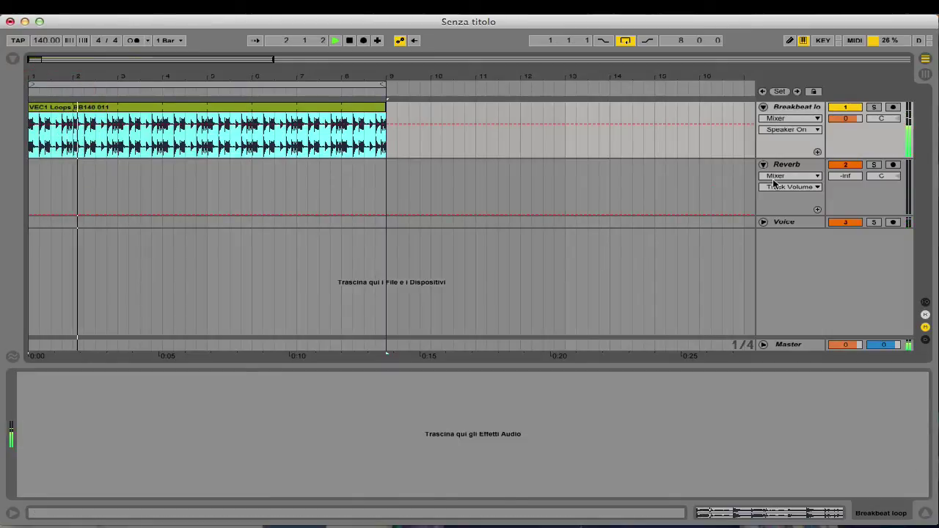
key(space)
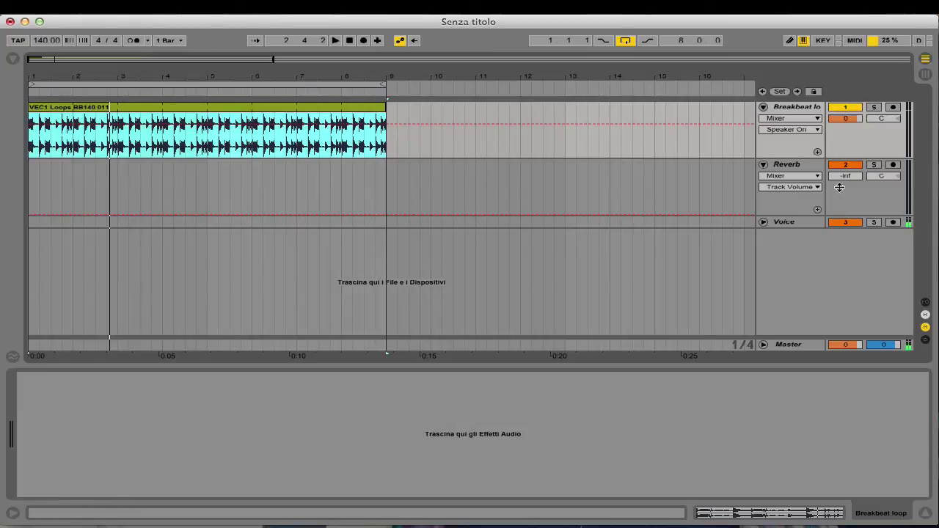
- Deactivate the Voice track and, during playback, set the Reverb track's volume to -5.7 dB and the Breakbeat loop track's to -2.7 dB
click(840, 224)
key(space)
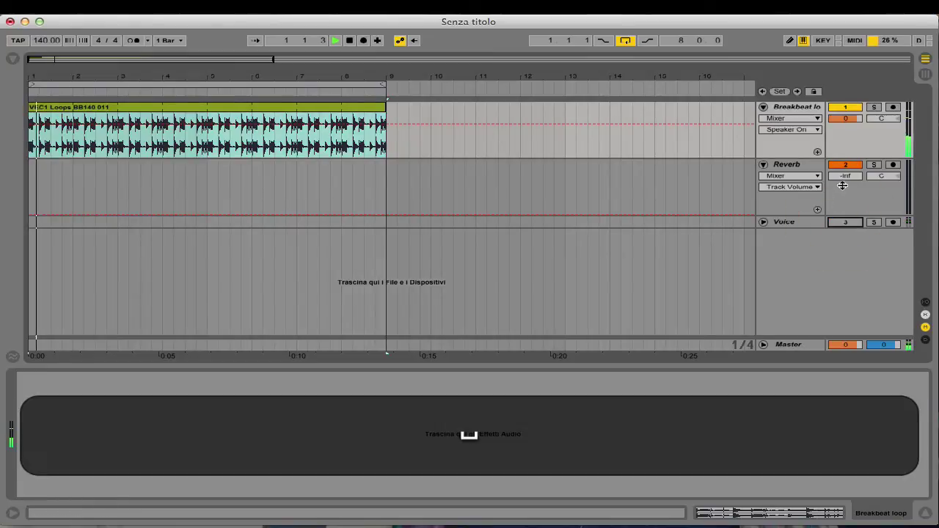
drag(848, 179, 849, 122)
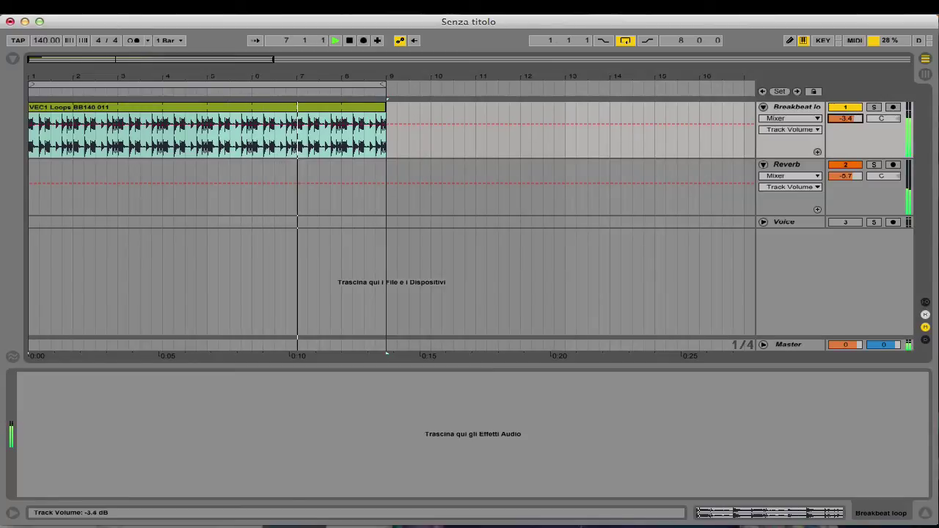
- Set the Reverb effect's Dry/Wet to 94% and the Reverb track's volume to -2.0 dB while the loop plays
click(786, 164)
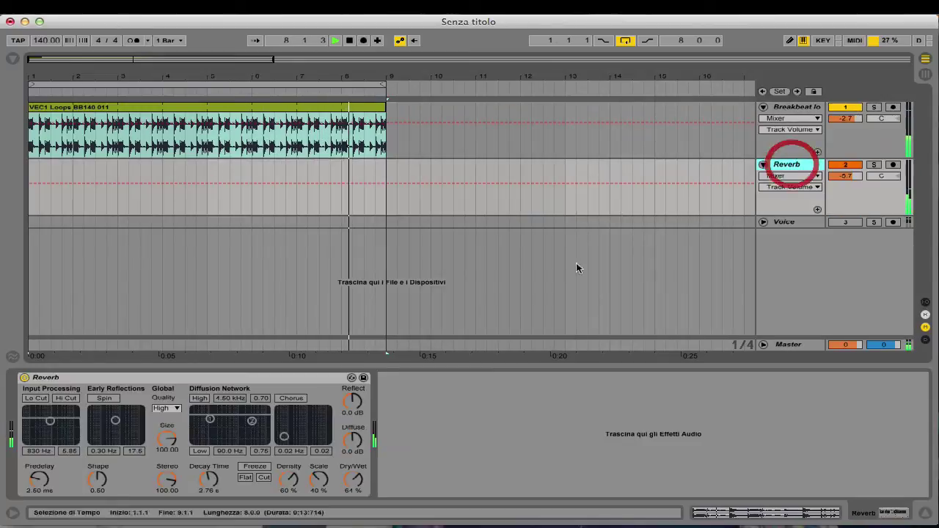
click(352, 481)
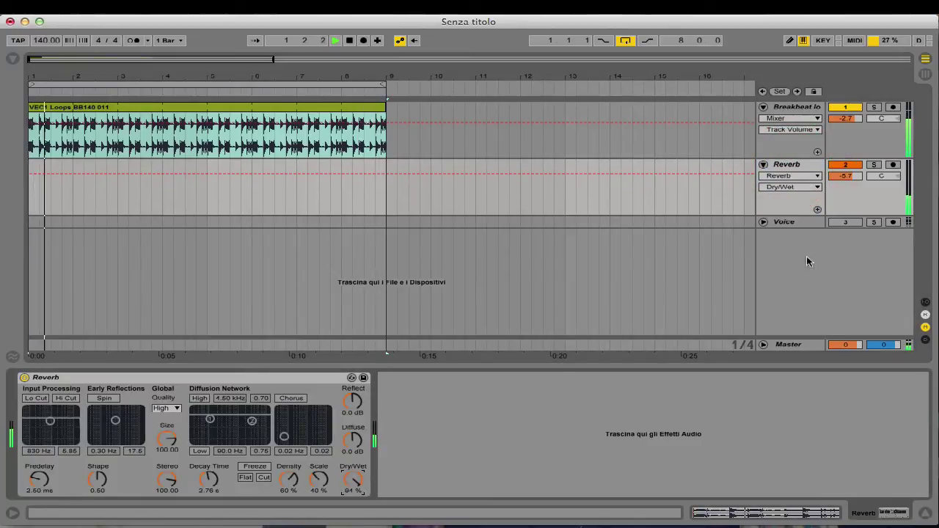
click(845, 176)
drag(845, 176, 844, 170)
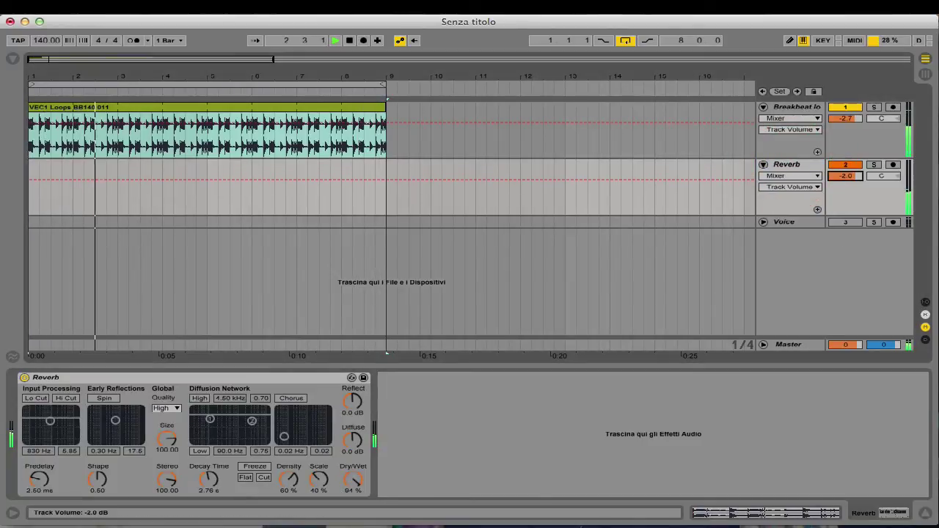
- Set the Reverb effect's Decay Time to 8.57 s and Dry/Wet to 70%, lower the track's volume to -21.7 dB and stop playback
drag(353, 480, 353, 506)
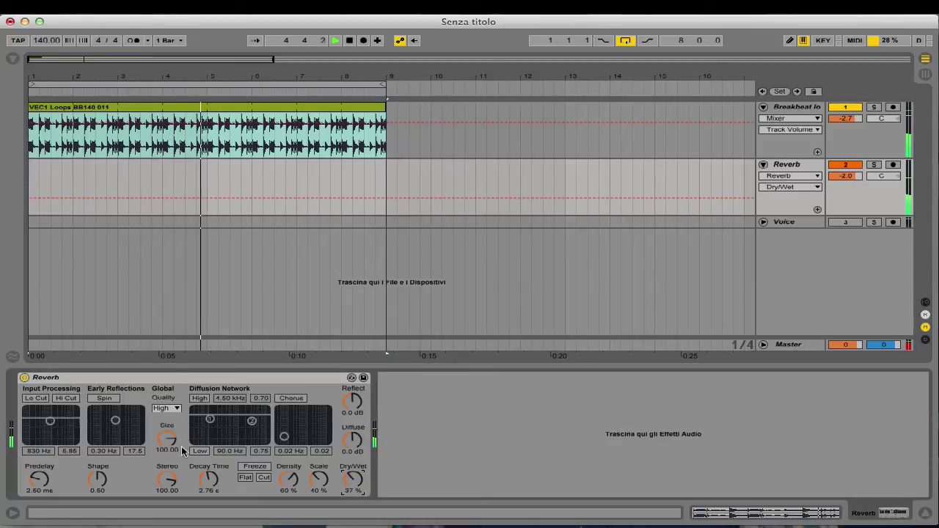
drag(209, 478, 209, 453)
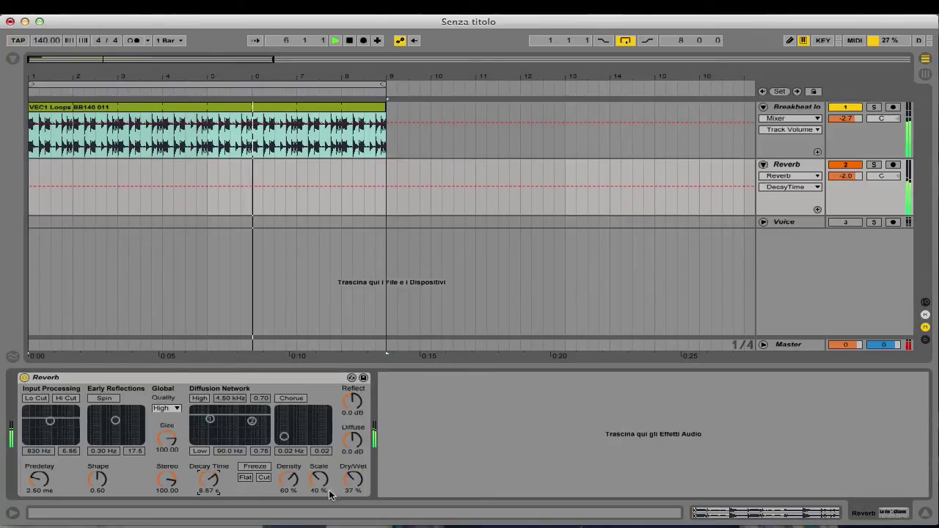
drag(353, 480, 353, 468)
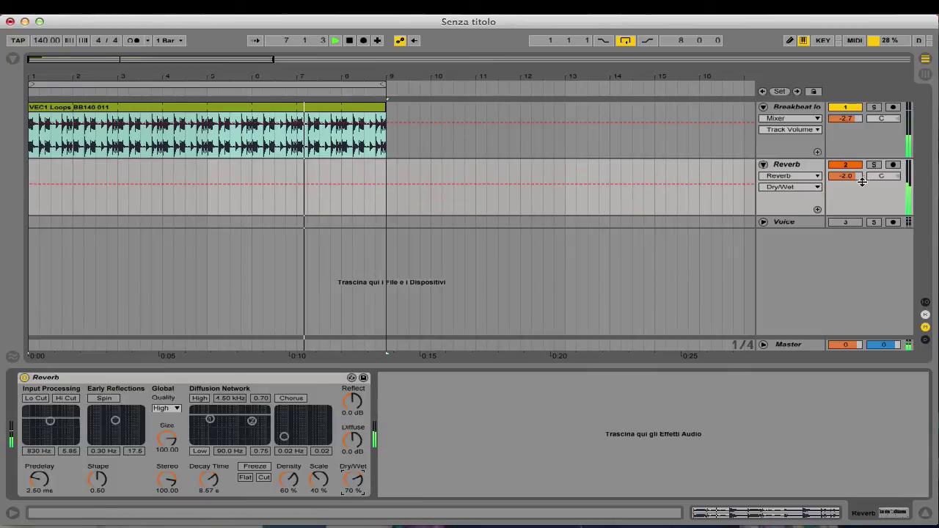
drag(855, 176, 854, 200)
key(space)
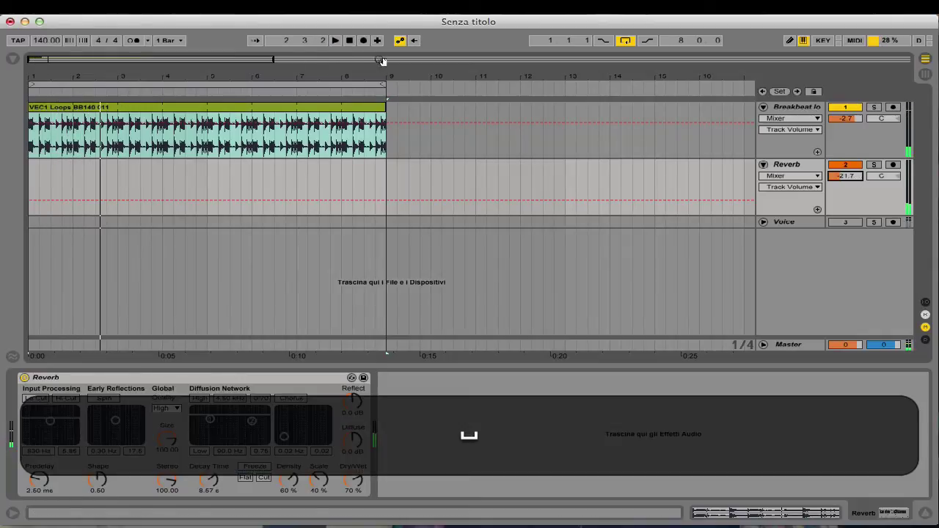
- Raise the Reverb track's volume to -7.3 dB, play the loop briefly and reactivate the Voice track
drag(845, 198, 844, 137)
key(space)
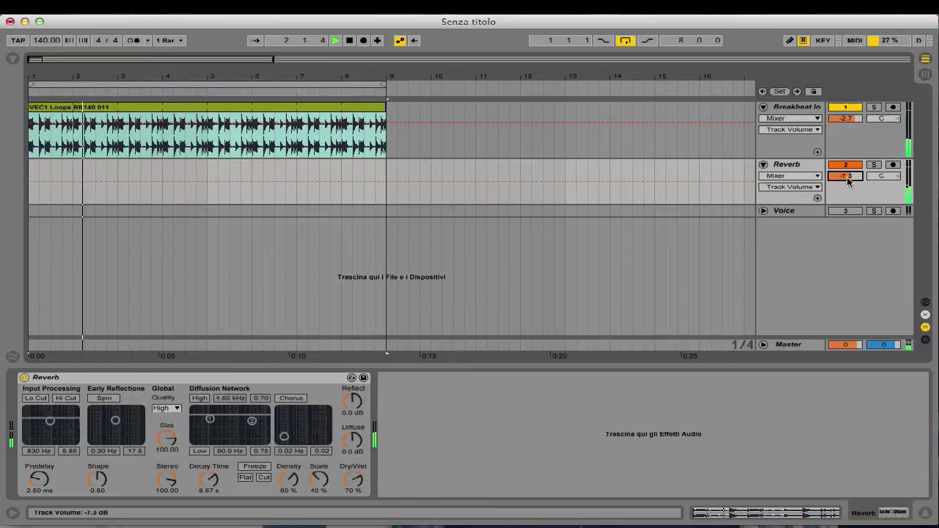
key(space)
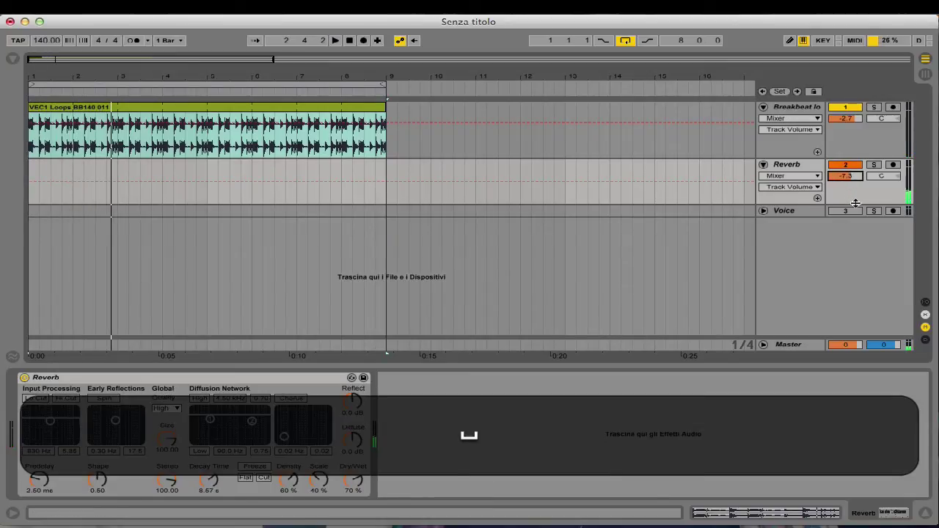
click(844, 210)
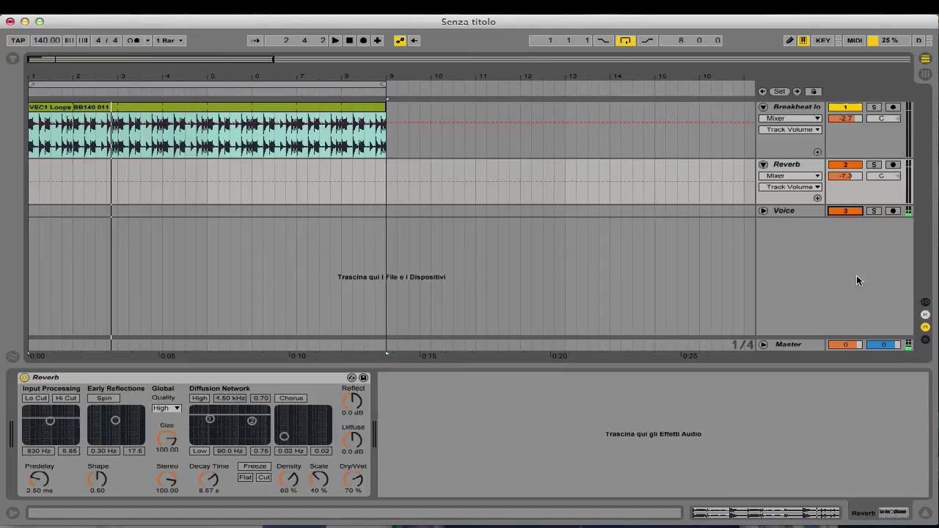
- Set the Reverb effect's Dry/Wet to 40%, show the browser and delete the Reverb effect from its track
drag(358, 482, 358, 511)
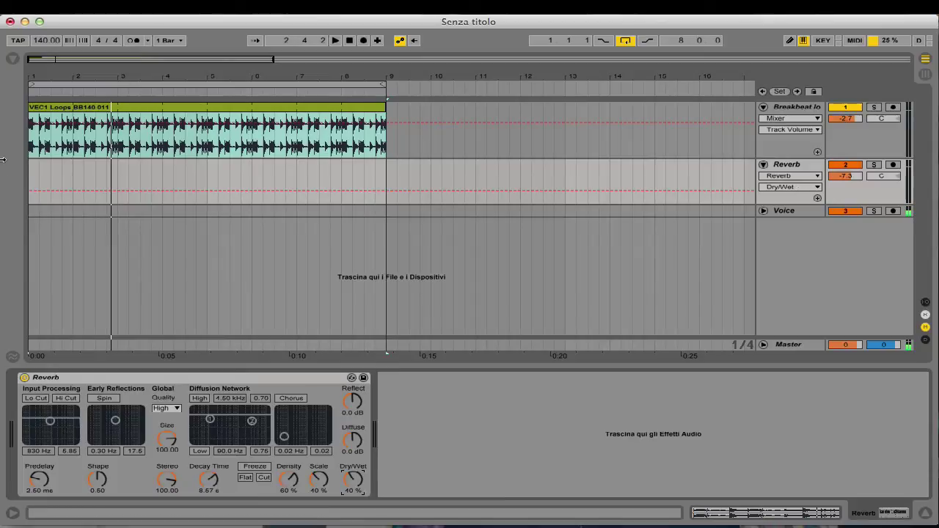
key(super+alt+b)
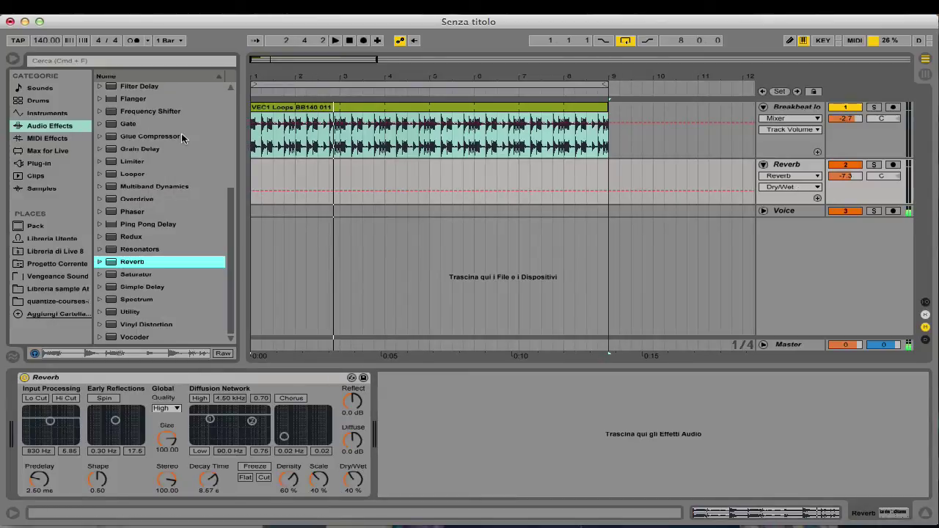
click(223, 377)
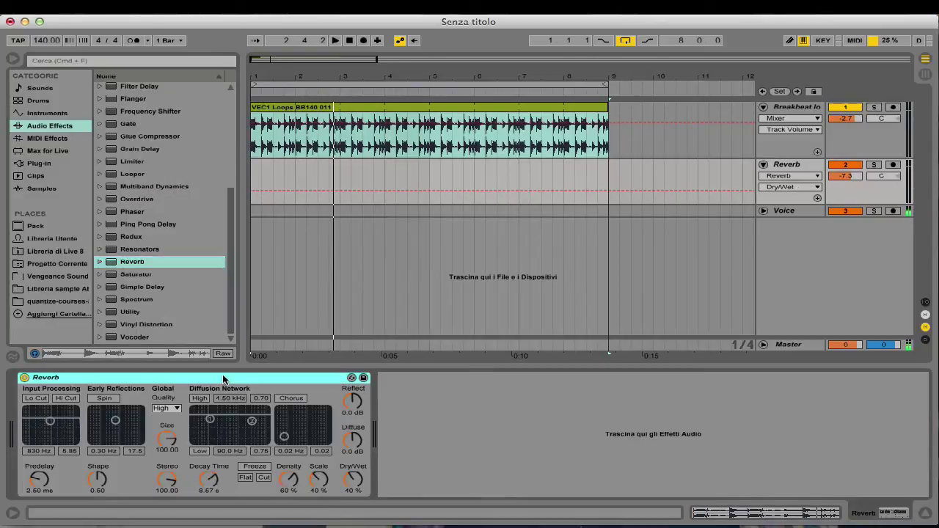
key(BackSpace)
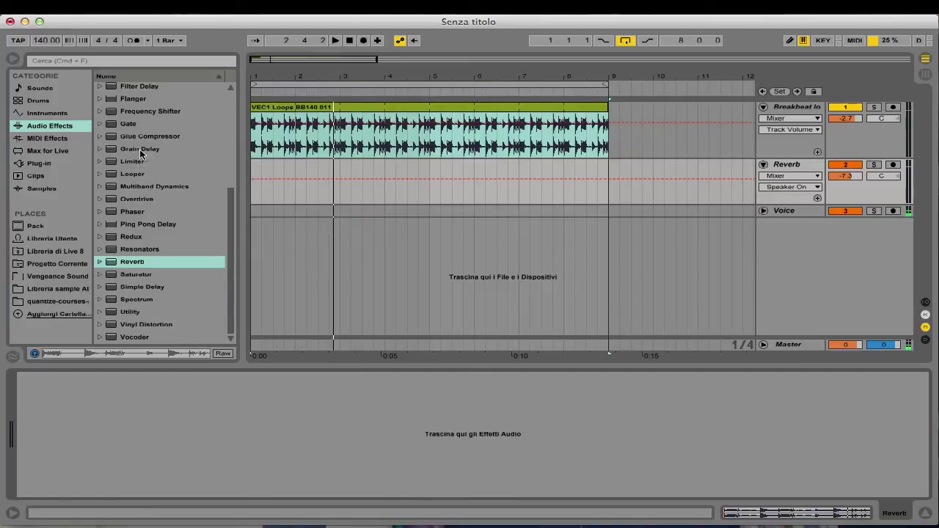
- Add an Auto Filter to the Reverb track and set its frequency to 555 Hz with Q 1.69
click(133, 125)
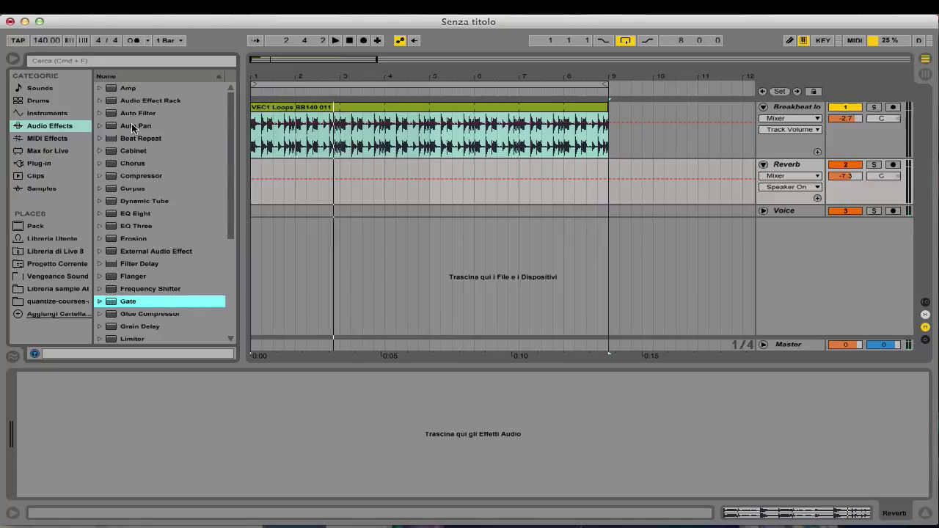
drag(136, 115, 164, 438)
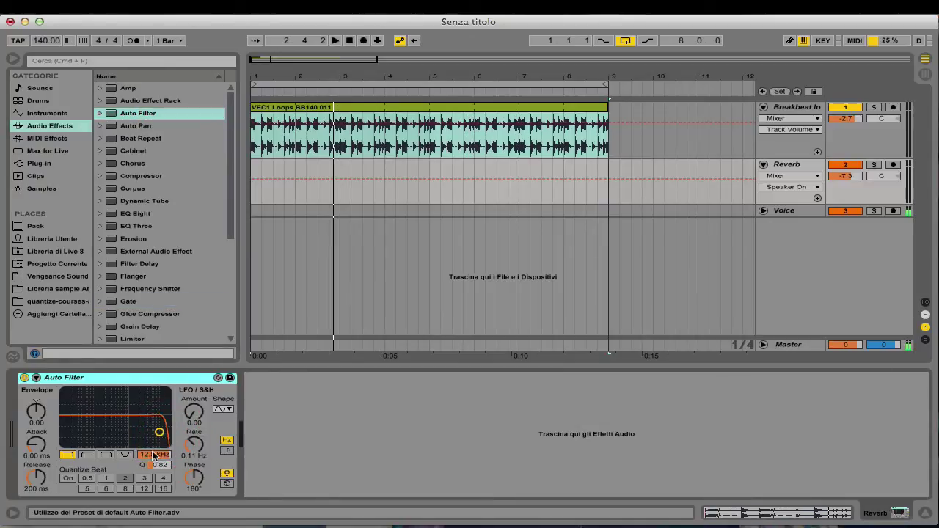
mouse_move(154, 455)
mouse_down()
mouse_move(154, 506)
mouse_move(159, 445)
mouse_move(156, 470)
mouse_move(156, 458)
mouse_up()
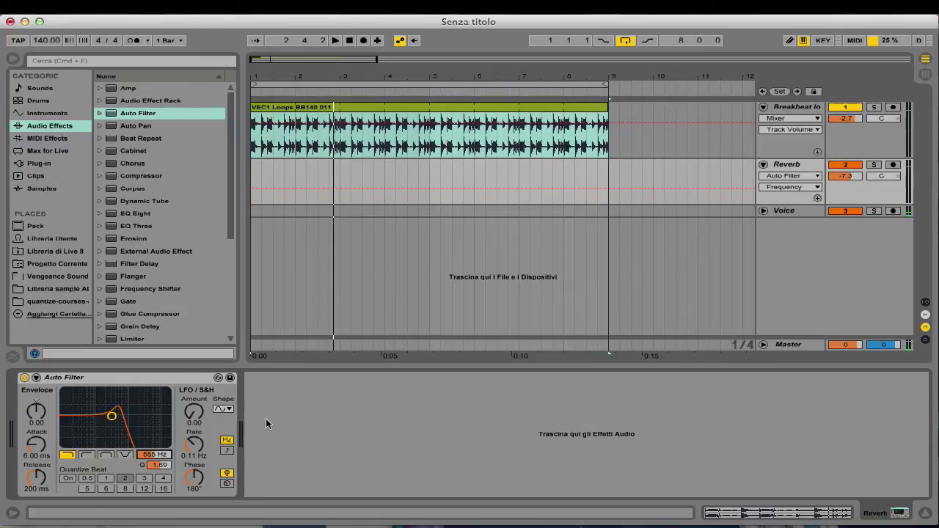
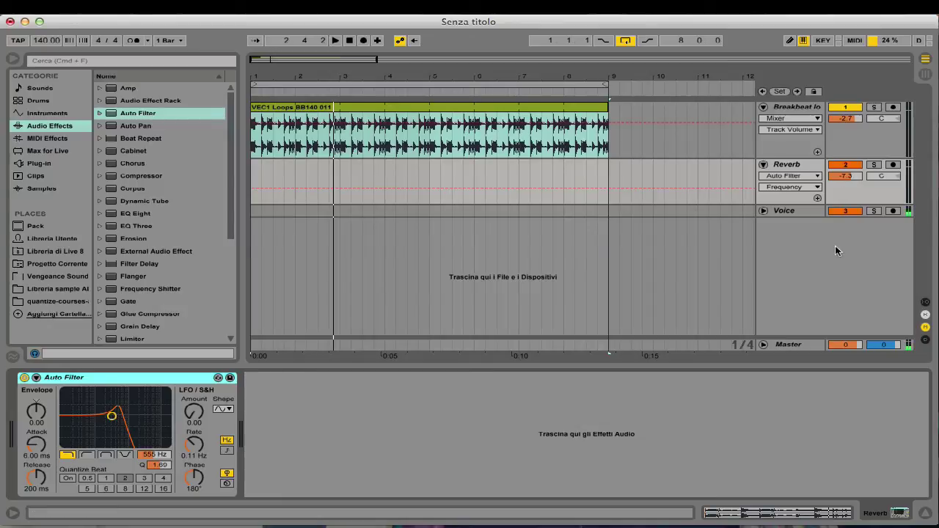
- Deactivate the Voice track, play the loop with the Reverb track at -inf, and bring that track's volume back up
click(852, 212)
drag(844, 176, 845, 264)
key(space)
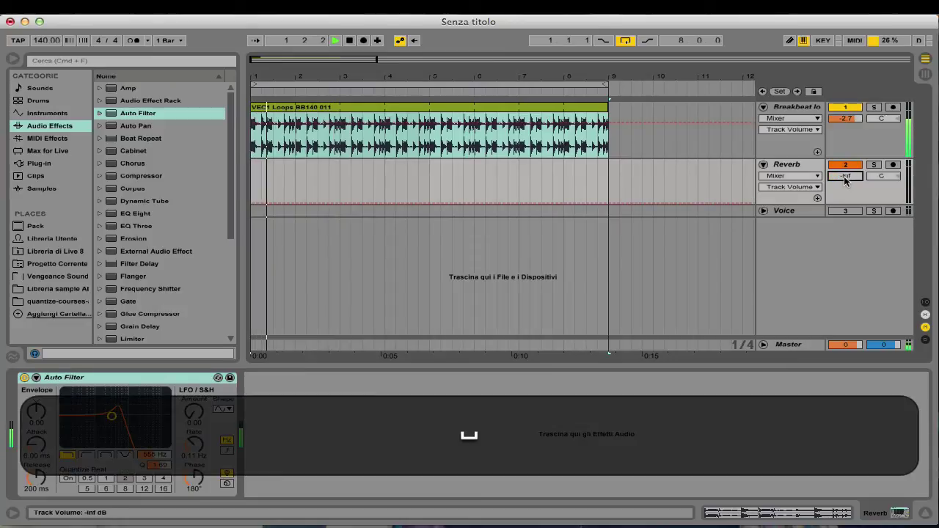
drag(845, 181, 845, 150)
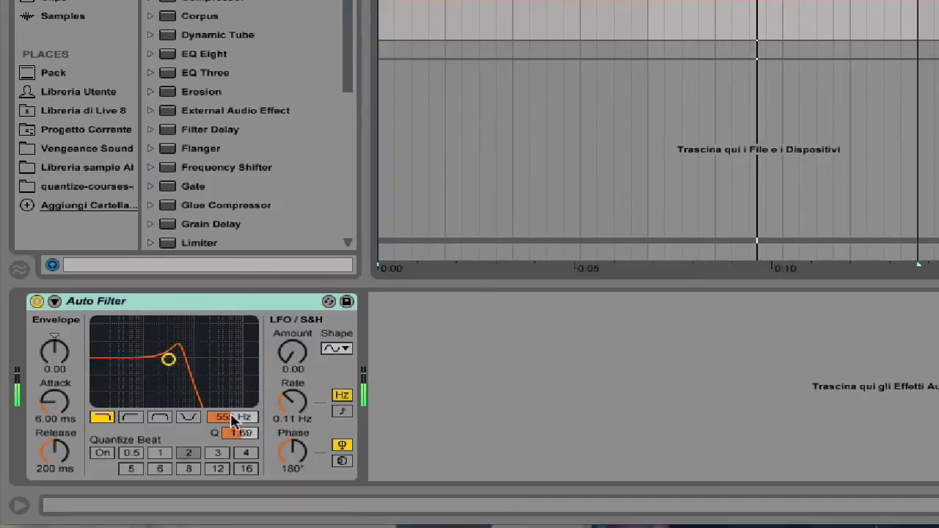
- Switch the Auto Filter to high-pass and sweep it during playback, ending at 840 Hz with Q 2.34
drag(231, 419, 232, 461)
click(130, 416)
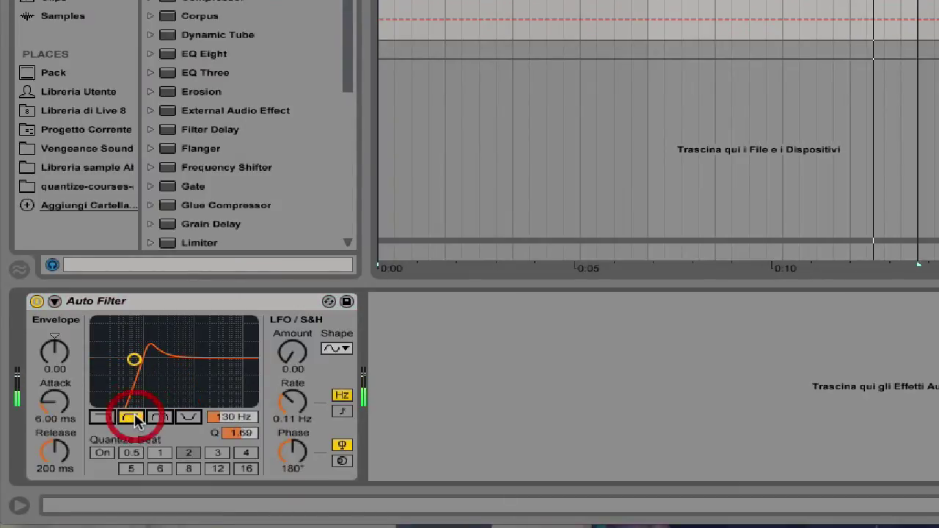
drag(232, 416, 232, 396)
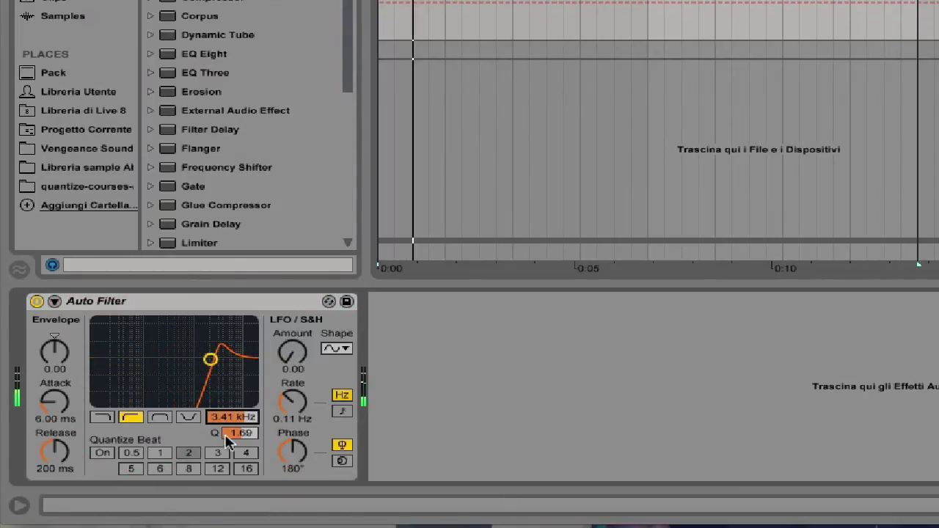
mouse_move(231, 434)
mouse_down()
mouse_move(232, 396)
mouse_move(231, 440)
mouse_move(240, 427)
mouse_up()
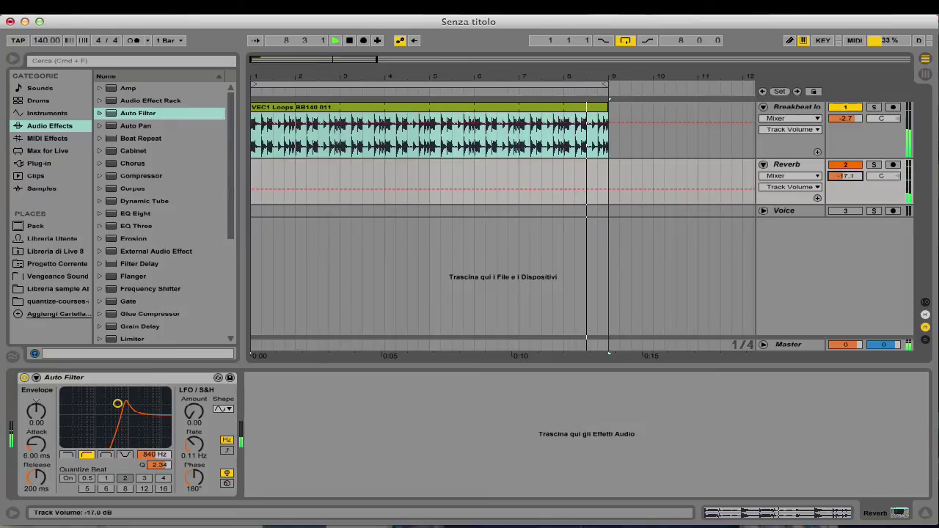
- Stop playback, reactivate the Voice track and delete the Auto Filter from the Reverb track
key(space)
click(844, 211)
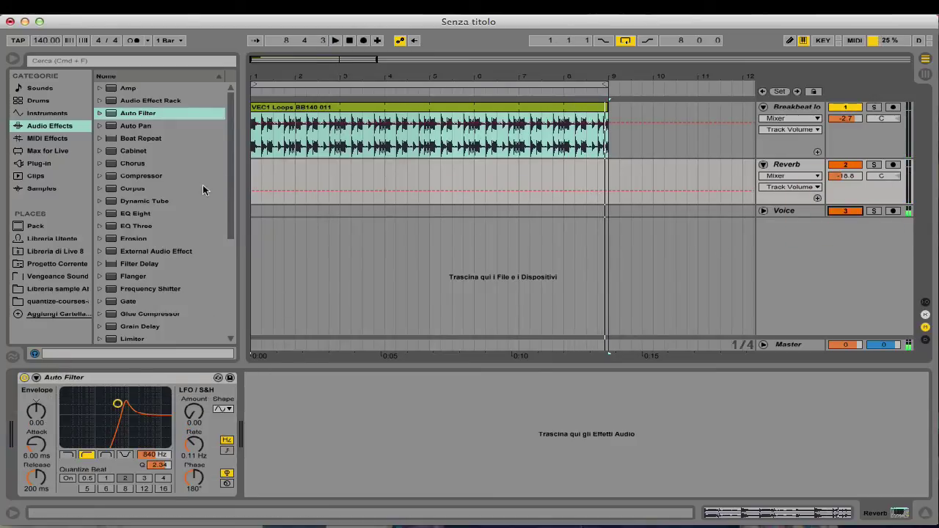
scroll(162, 234, down, 5)
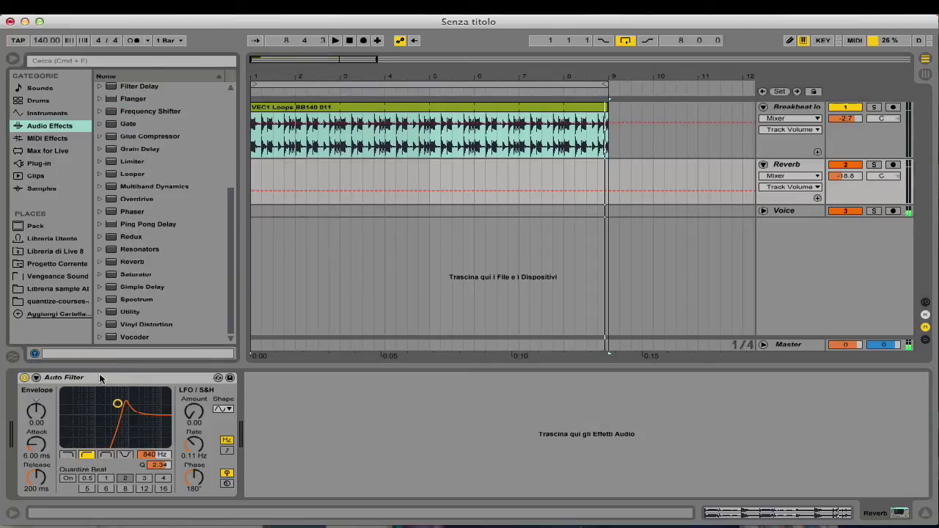
click(101, 373)
key(BackSpace)
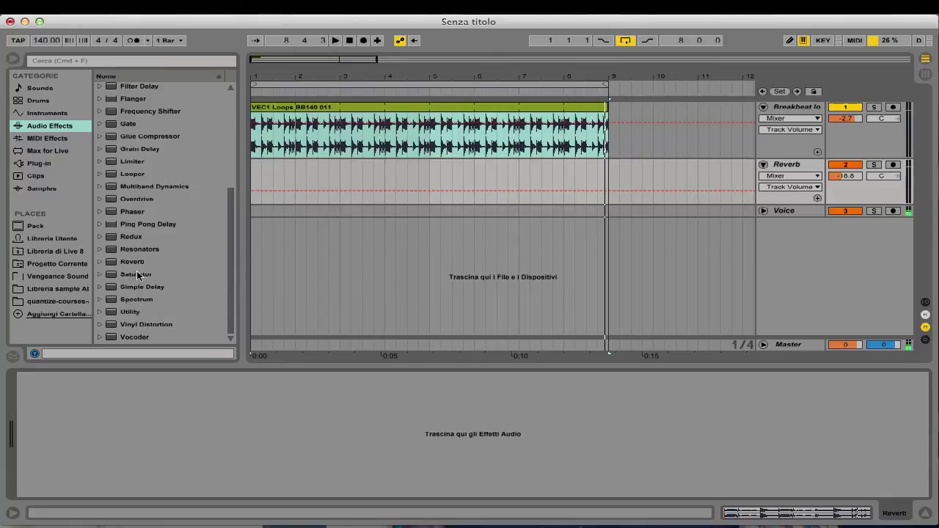
- Add a Saturator to the Reverb track with the Soft Sine curve and Drive at 8.00 dB
drag(137, 276, 142, 436)
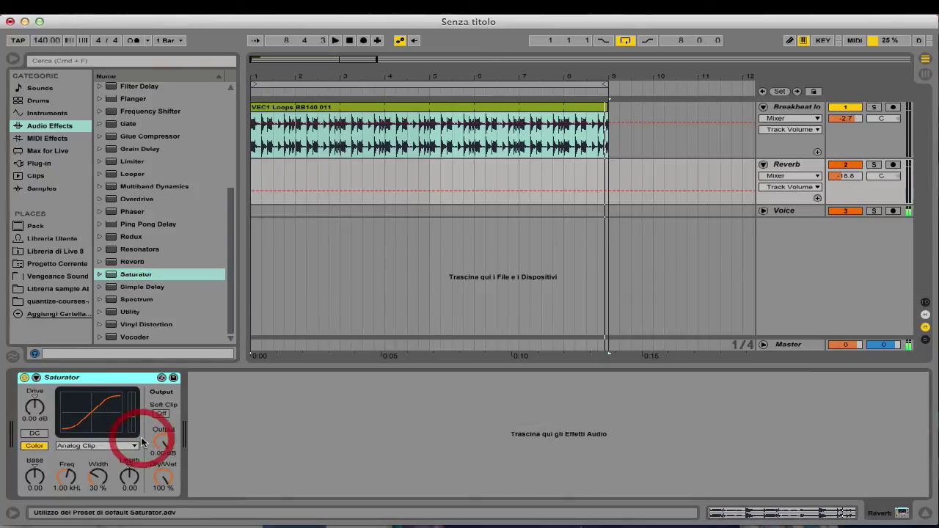
click(73, 445)
click(82, 460)
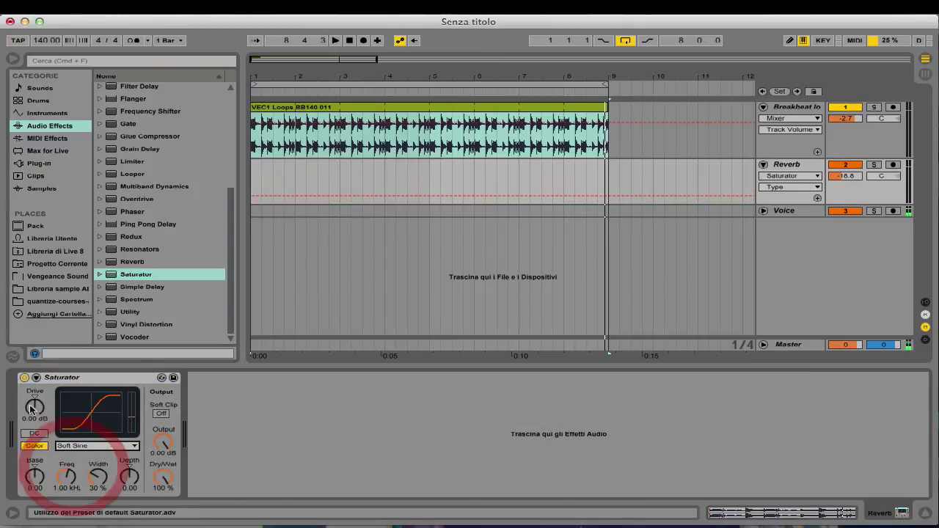
drag(32, 409, 32, 374)
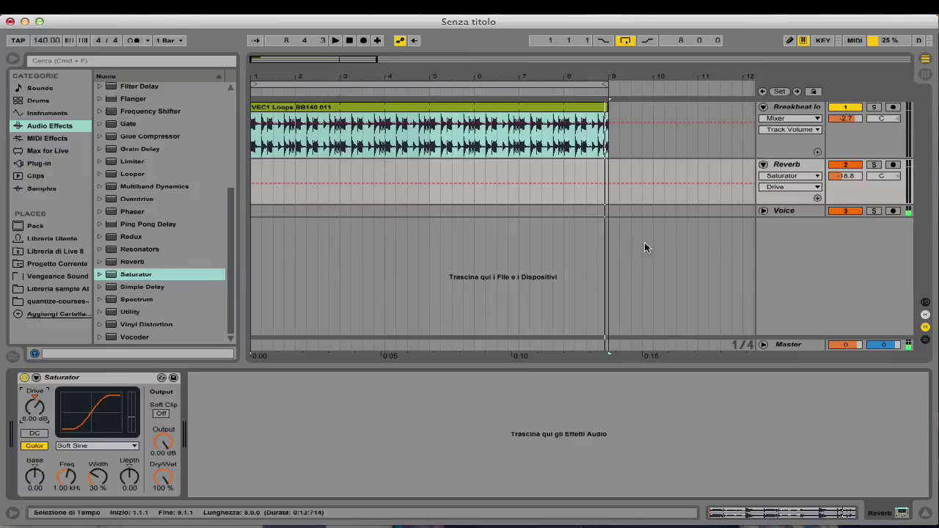
- Set the Reverb track's volume to 0 dB and the Saturator's Dry/Wet to 9.52%, and deactivate the Voice track
click(841, 179)
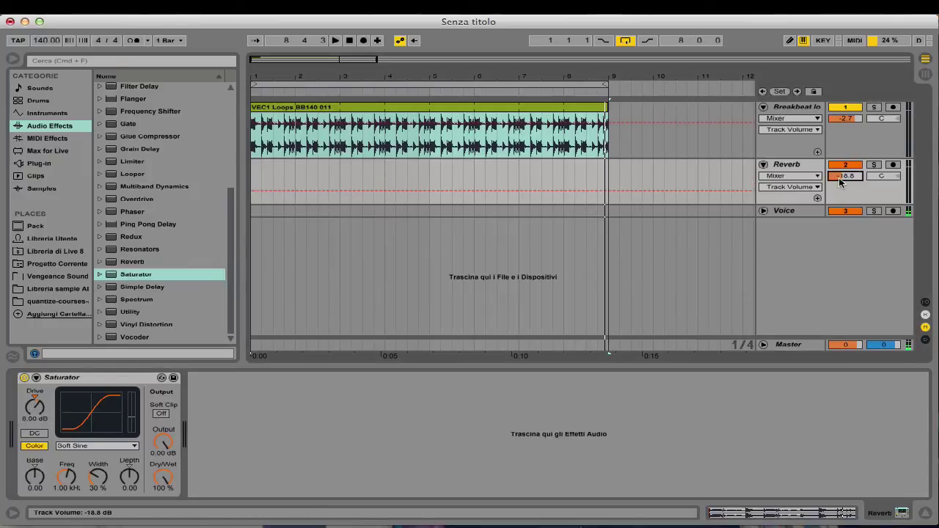
text(0)
key(Return)
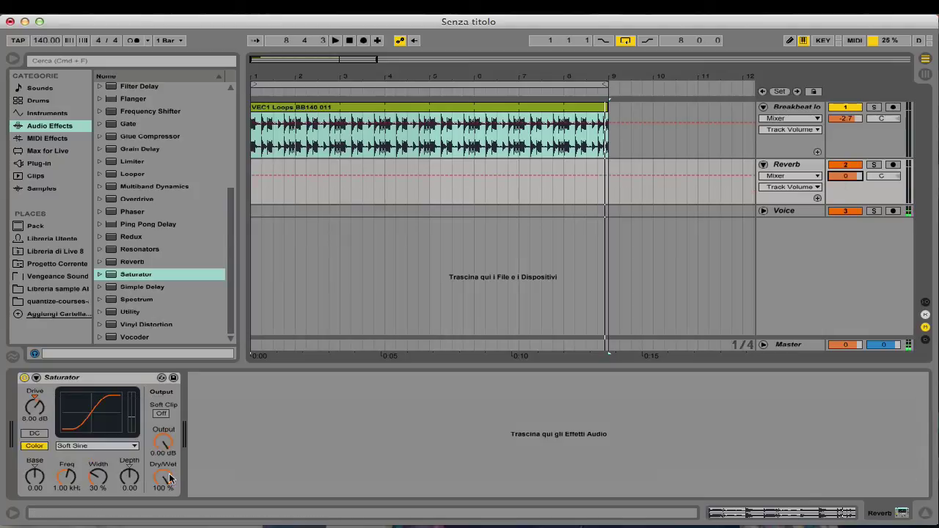
drag(162, 476, 163, 517)
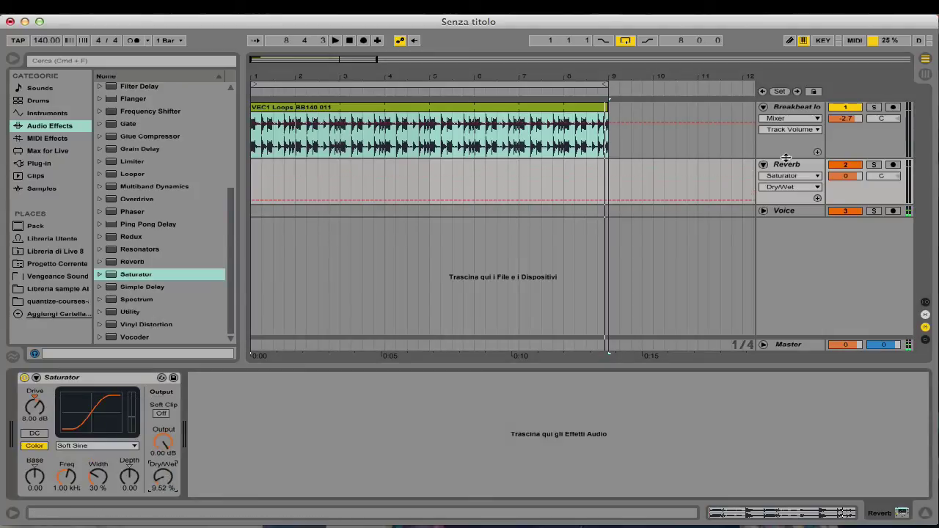
click(847, 213)
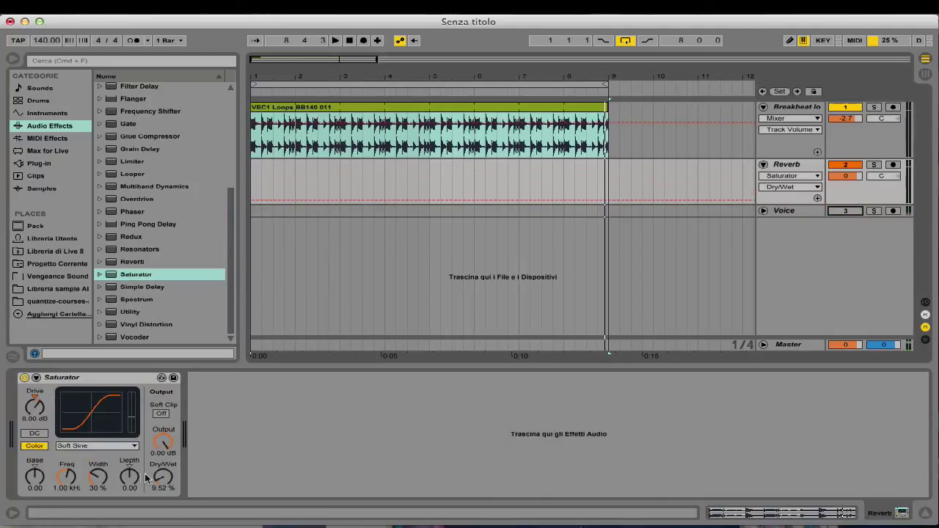
- Set the Saturator's Dry/Wet to 100% and play the loop with the Reverb track's volume at -10.5 dB
drag(162, 478, 161, 448)
key(space)
drag(829, 179, 828, 198)
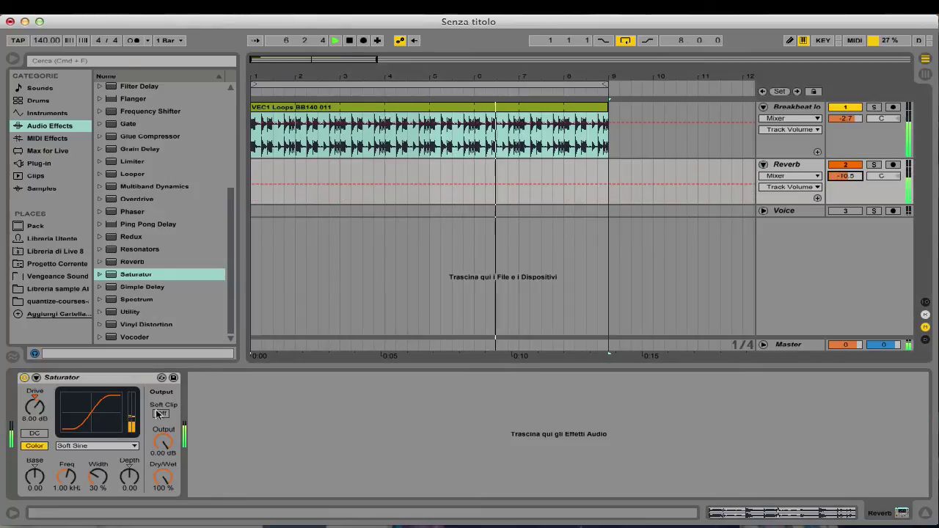
- Change the Saturator's curve type to Medium Curve and set the Reverb track's volume to -4.7 dB
click(97, 445)
click(99, 477)
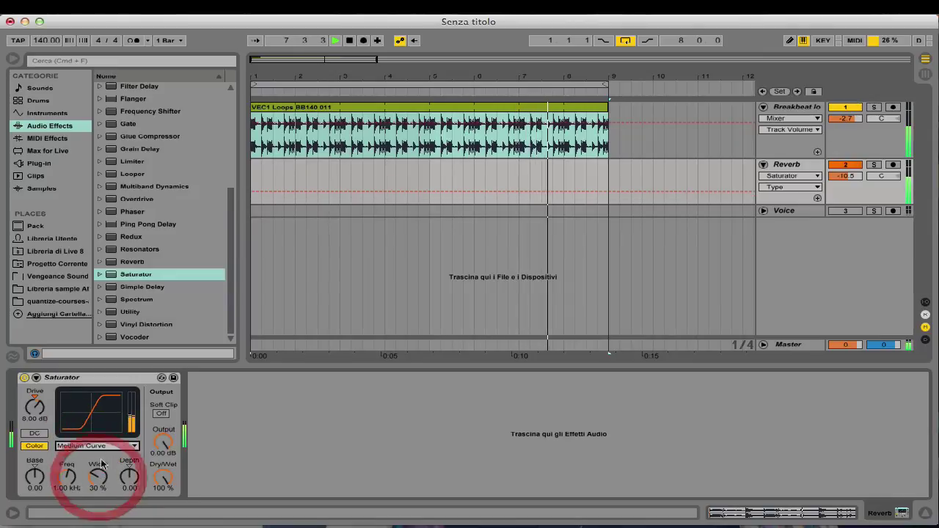
drag(849, 177, 850, 182)
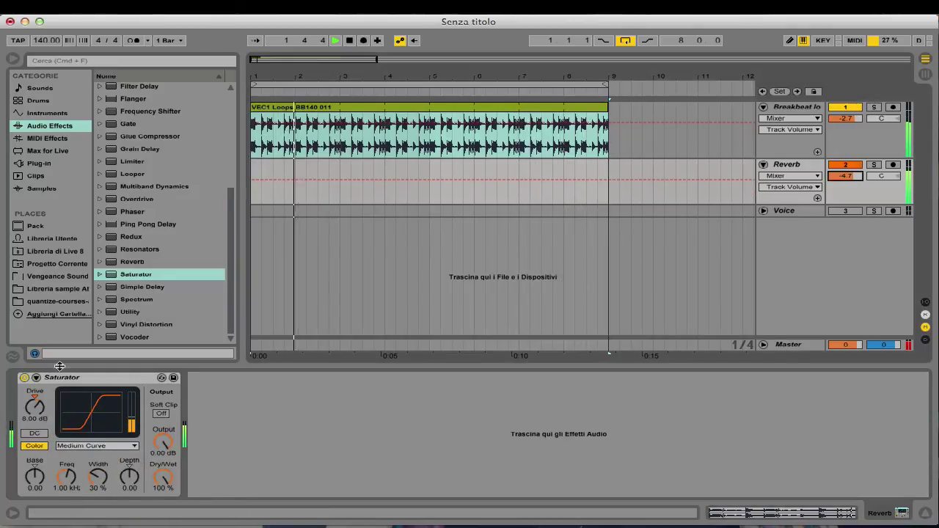
- Set the Saturator's Drive to 5.71 dB, Base 14.9, Freq 4.91 kHz, Width 58% and Depth -15.6, with DC enabled
drag(34, 407, 34, 418)
drag(66, 476, 129, 496)
click(35, 432)
drag(35, 477, 65, 449)
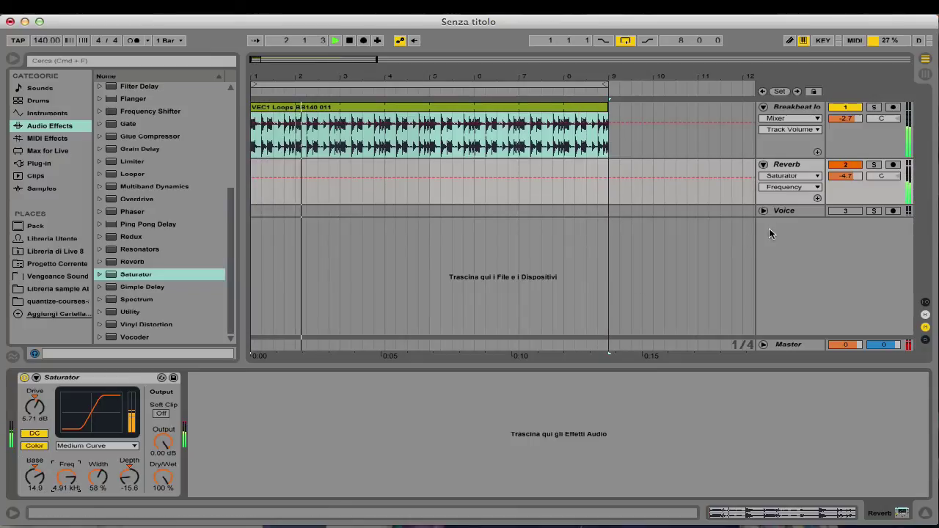
- Lower the Reverb track's volume to -23.0 dB while the loop plays, and stop playback
drag(845, 176, 844, 209)
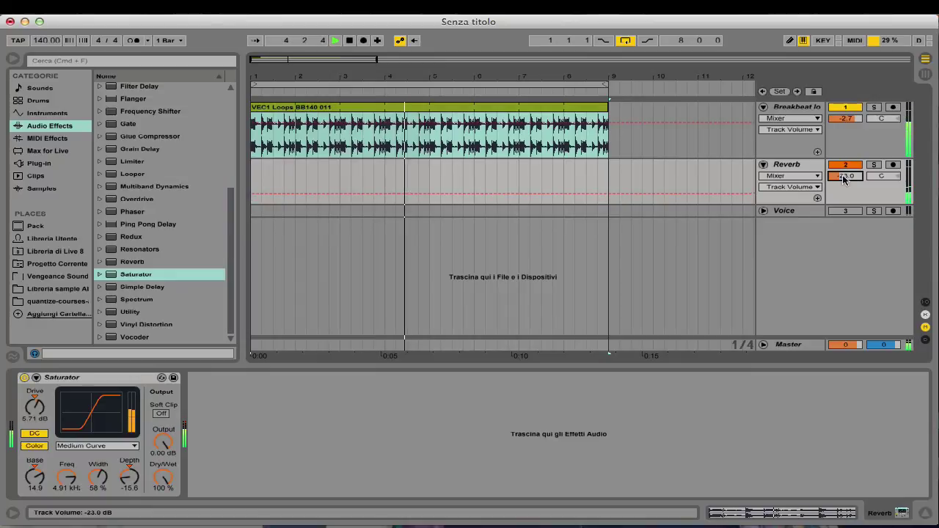
key(space)
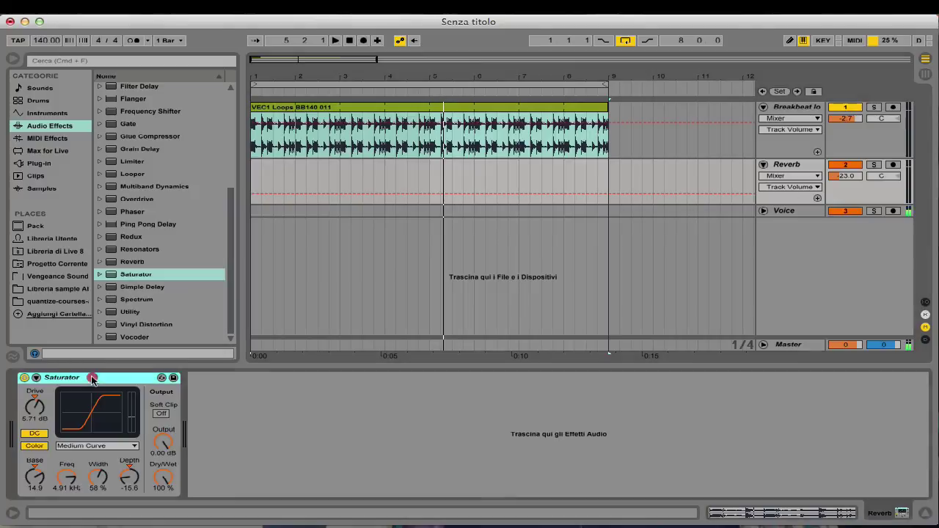
- Delete the Saturator from the Reverb track and return to the start of the audio effects list
click(93, 376)
key(BackSpace)
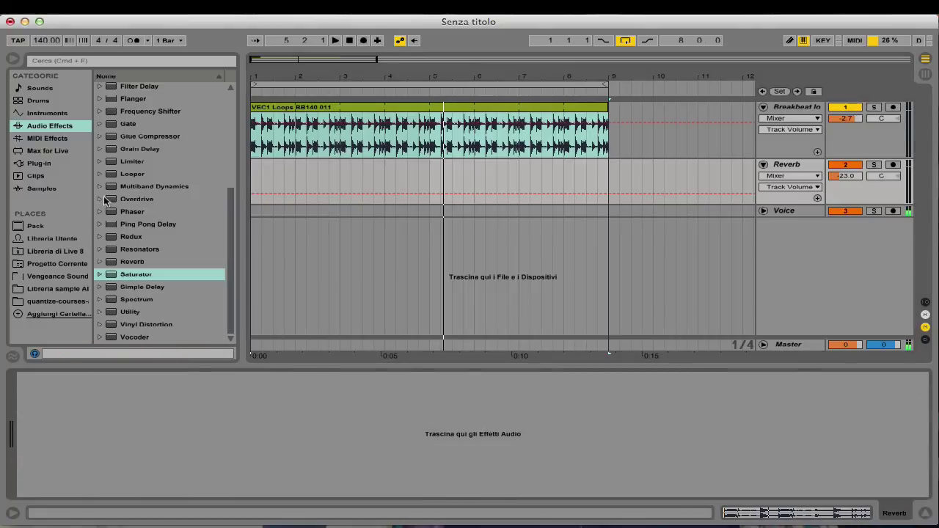
scroll(143, 176, up, 5)
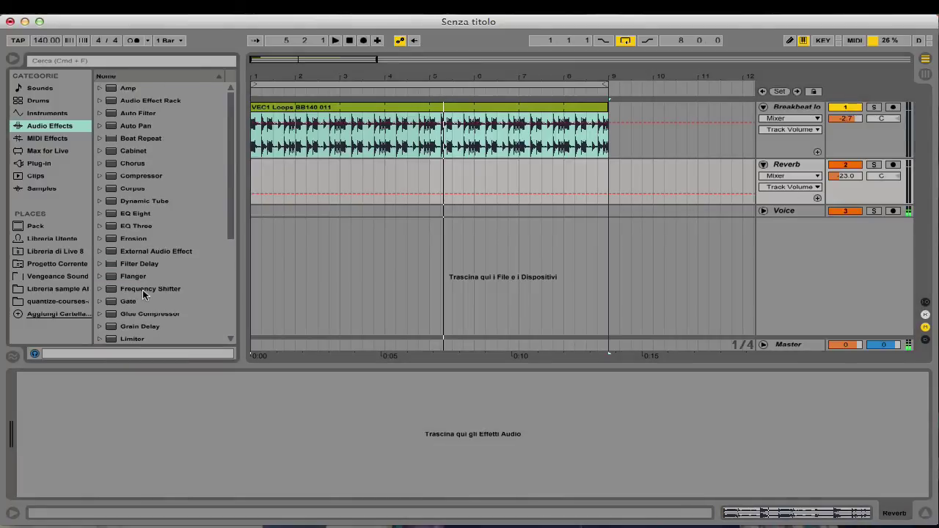
- Turn off the arrangement loop
click(623, 41)
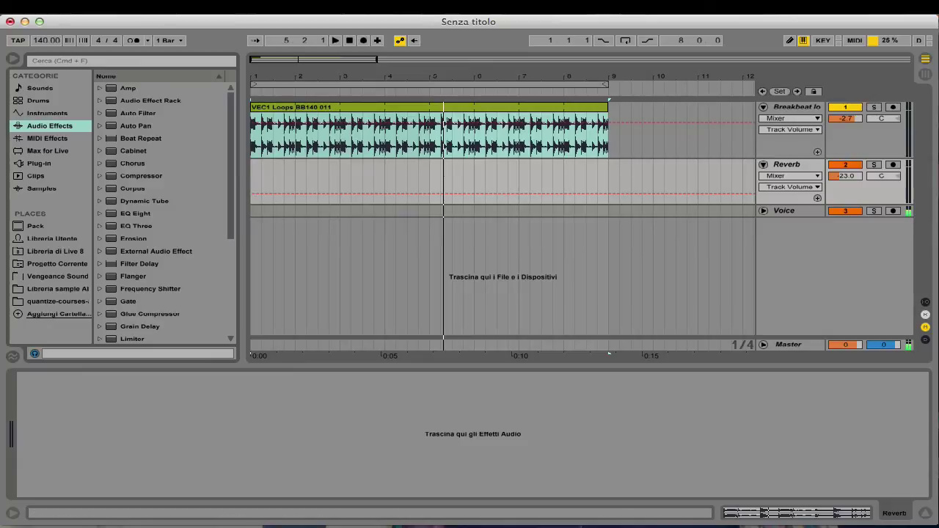
click(585, 6)
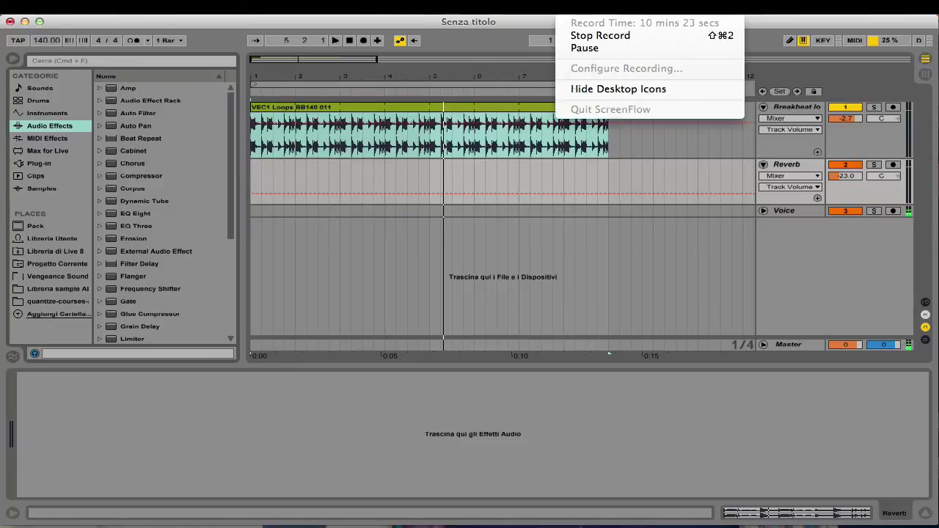